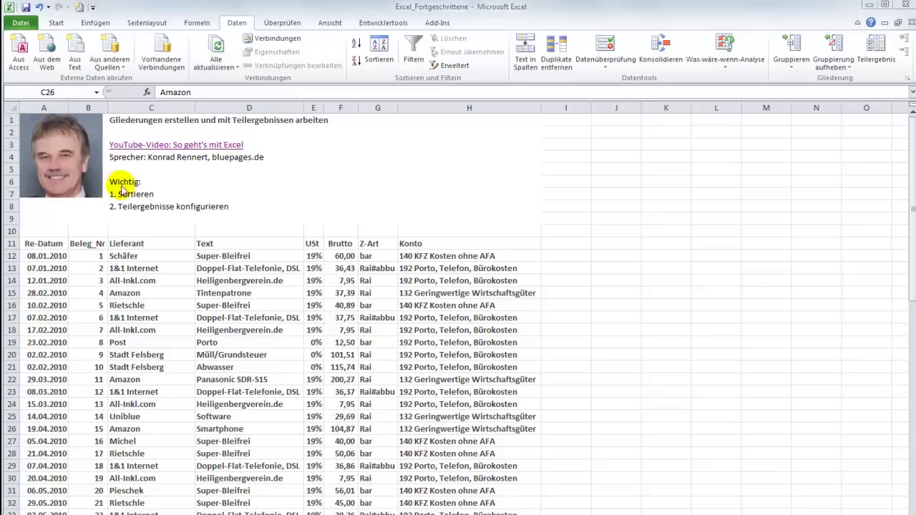
# - Select a cell inside the invoice list and scroll through the records
pyautogui.click(118, 158)
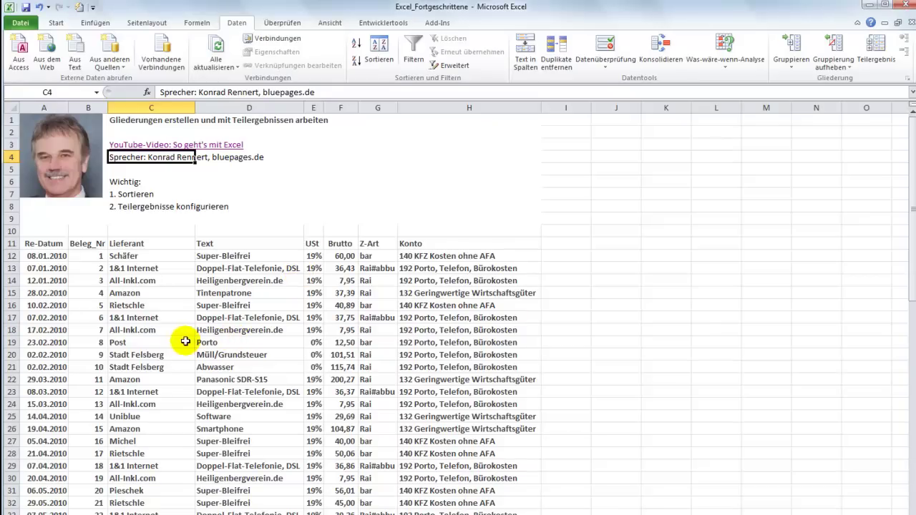
pyautogui.click(161, 342)
pyautogui.scroll(-4, 156, 342)
pyautogui.scroll(-2, 156, 343)
pyautogui.scroll(-4, 155, 342)
pyautogui.scroll(-5, 156, 343)
pyautogui.scroll(-1, 155, 343)
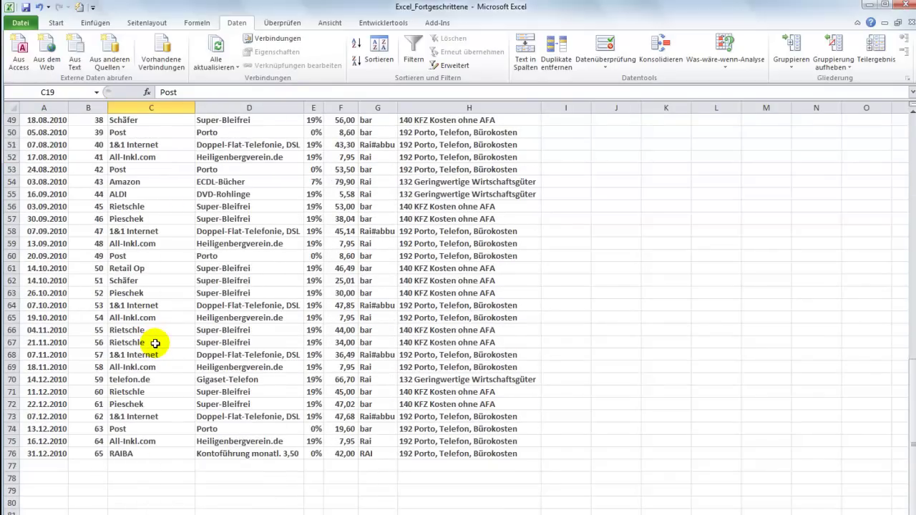
pyautogui.scroll(5, 156, 343)
pyautogui.scroll(3, 154, 344)
pyautogui.scroll(5, 151, 345)
pyautogui.scroll(2, 148, 348)
pyautogui.scroll(1, 149, 348)
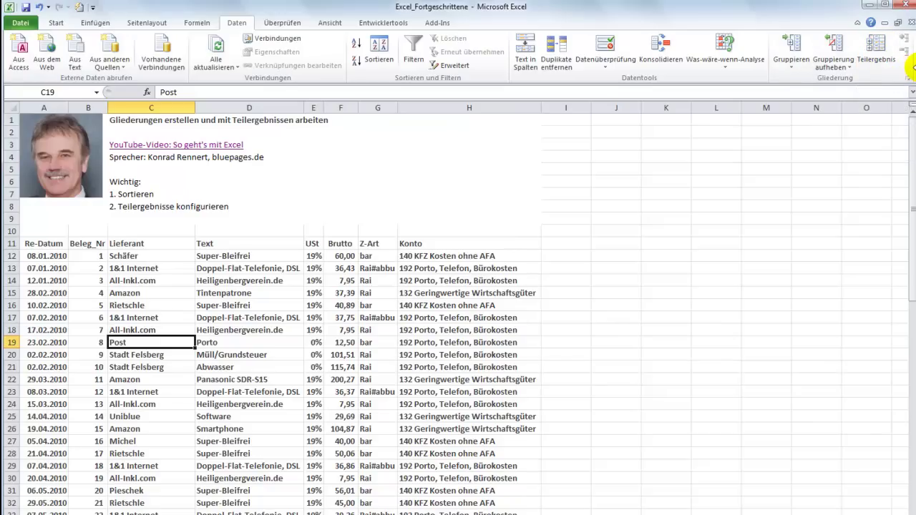
# - Narrow the Excel window twice, then widen it back out
pyautogui.moveTo(913, 66); pyautogui.dragTo(781, 67)
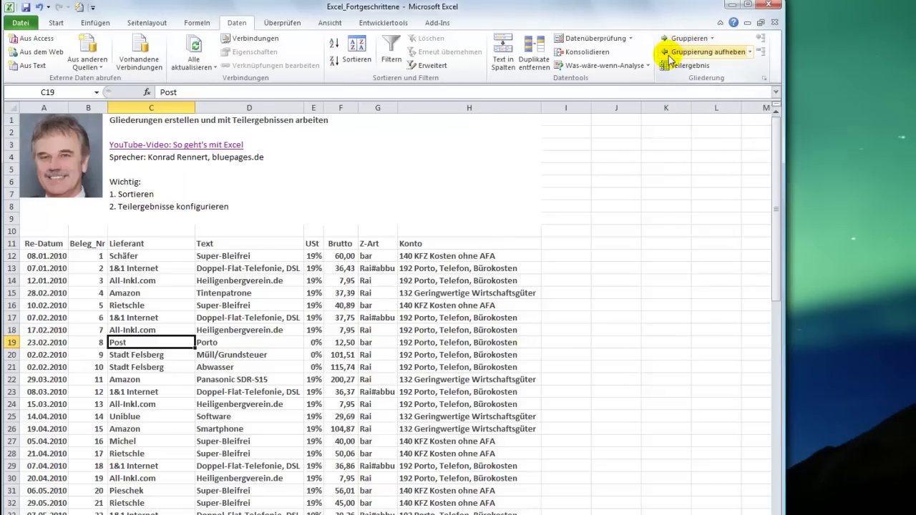
pyautogui.moveTo(785, 86); pyautogui.dragTo(646, 89)
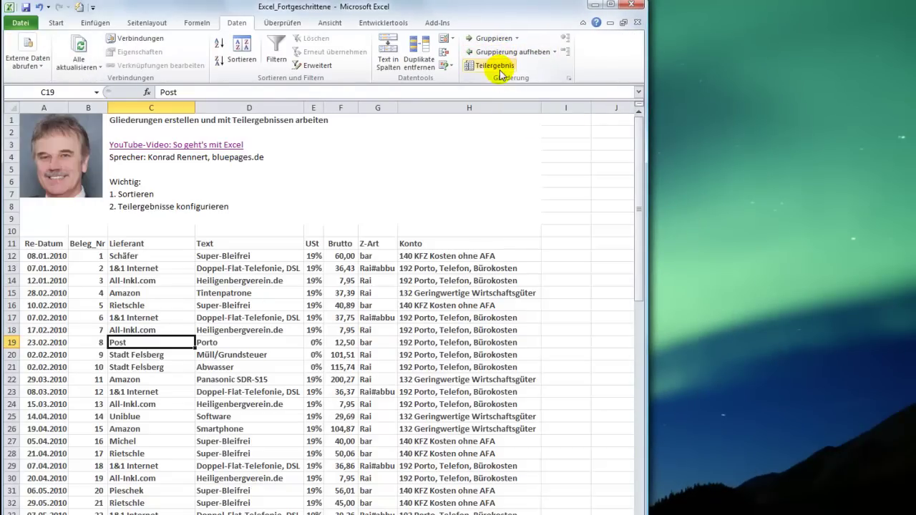
pyautogui.moveTo(643, 102); pyautogui.dragTo(858, 118)
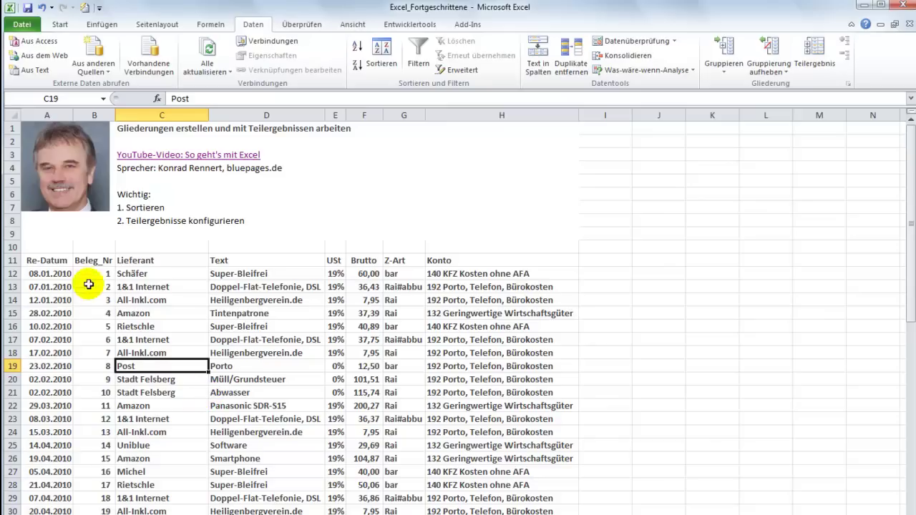
# - Group columns A–B (Re-Datum, Beleg_Nr), then collapse and re-expand the group
pyautogui.moveTo(50, 115); pyautogui.dragTo(87, 114)
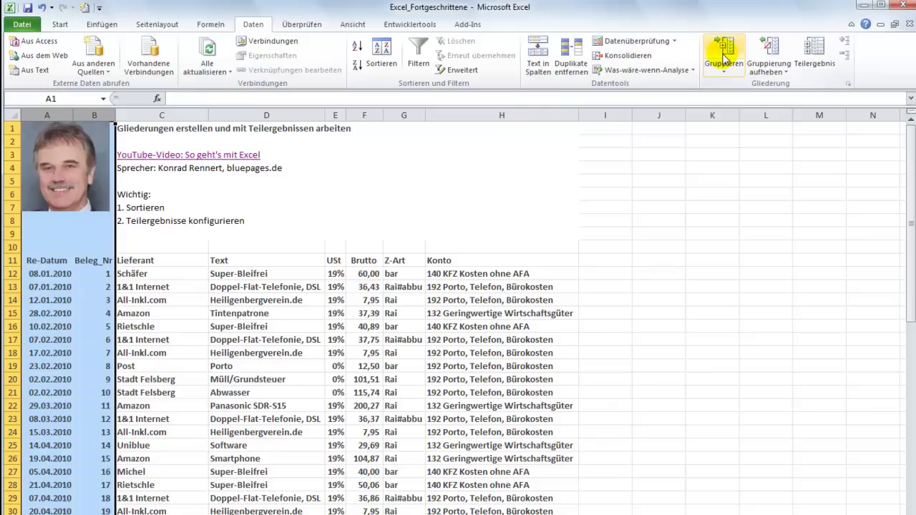
pyautogui.click(724, 58)
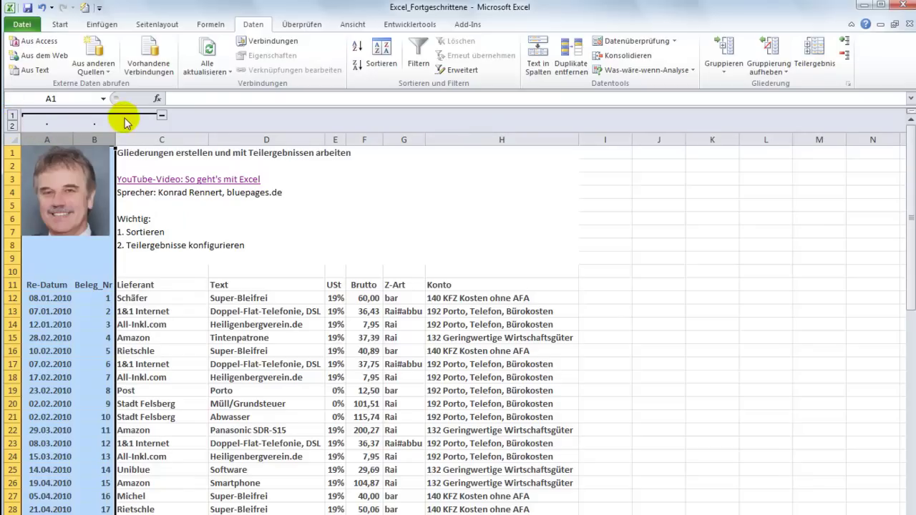
pyautogui.click(162, 117)
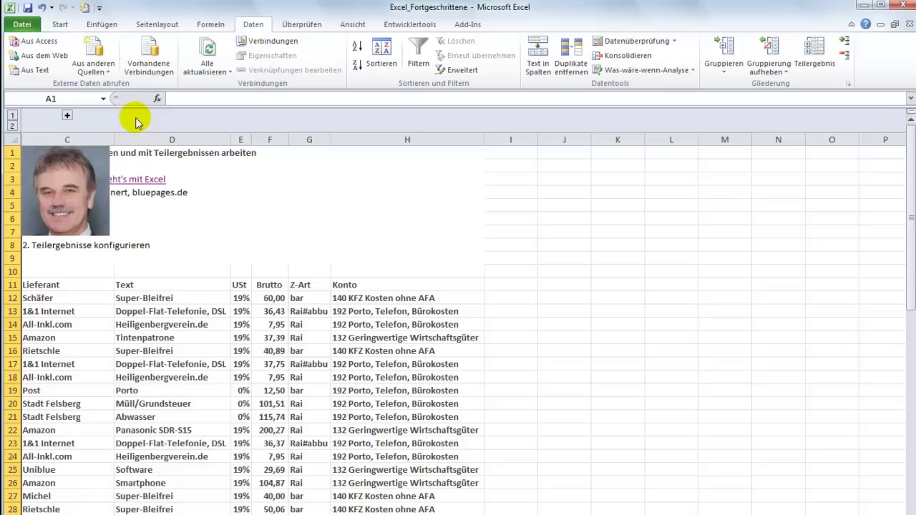
pyautogui.click(66, 116)
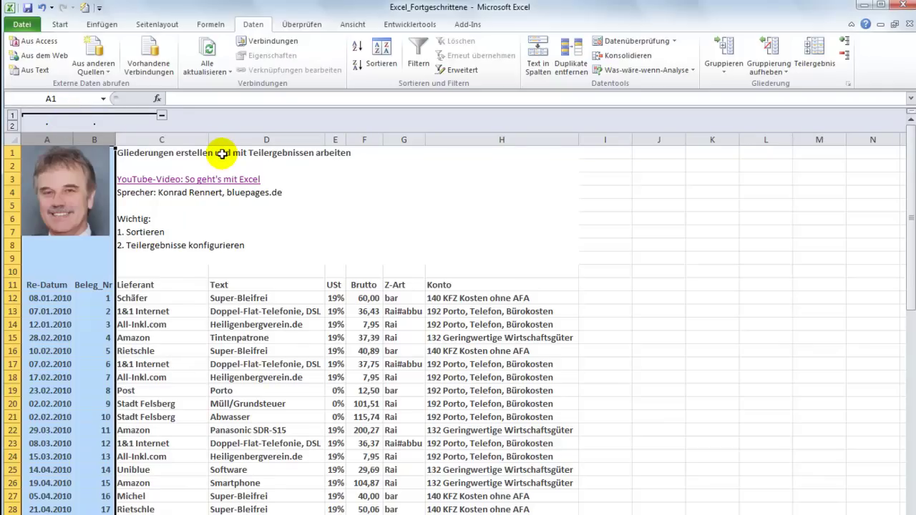
# - Group columns D–E (Text, USt), then collapse the D–E and A–B groups
pyautogui.moveTo(247, 134); pyautogui.dragTo(331, 134)
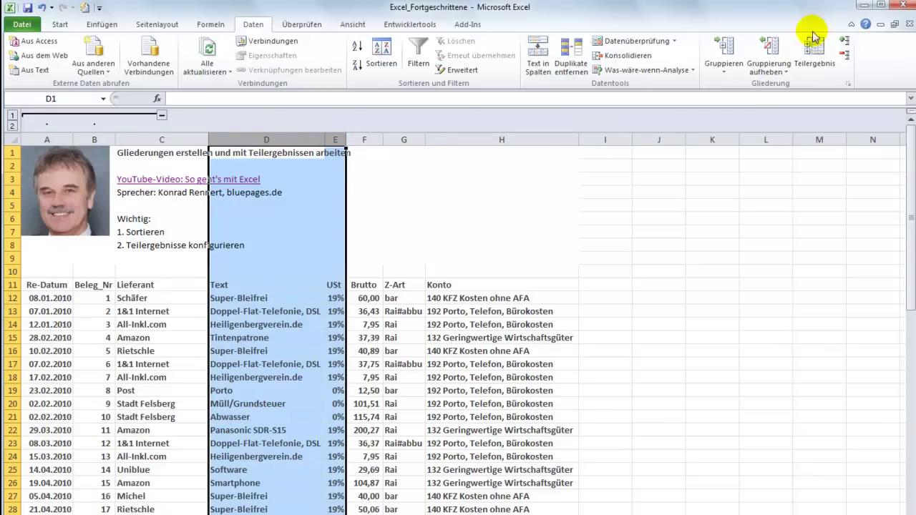
pyautogui.click(736, 48)
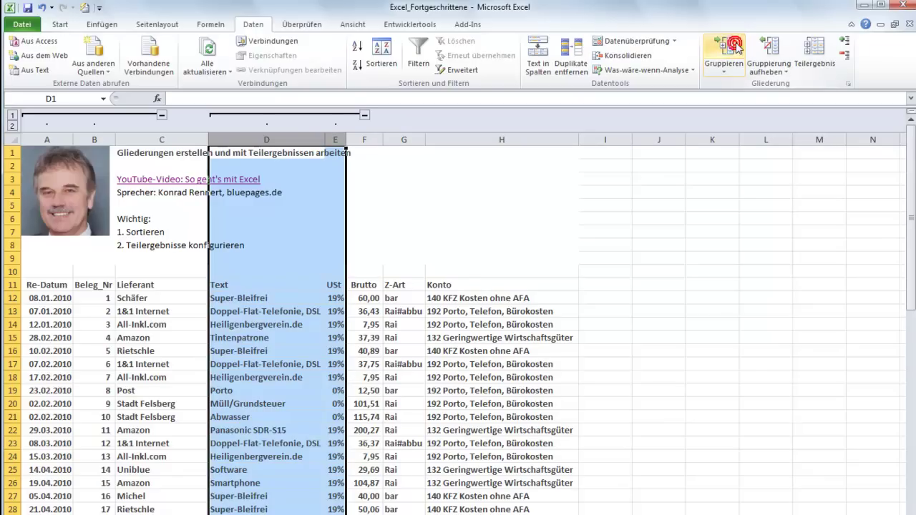
pyautogui.click(363, 113)
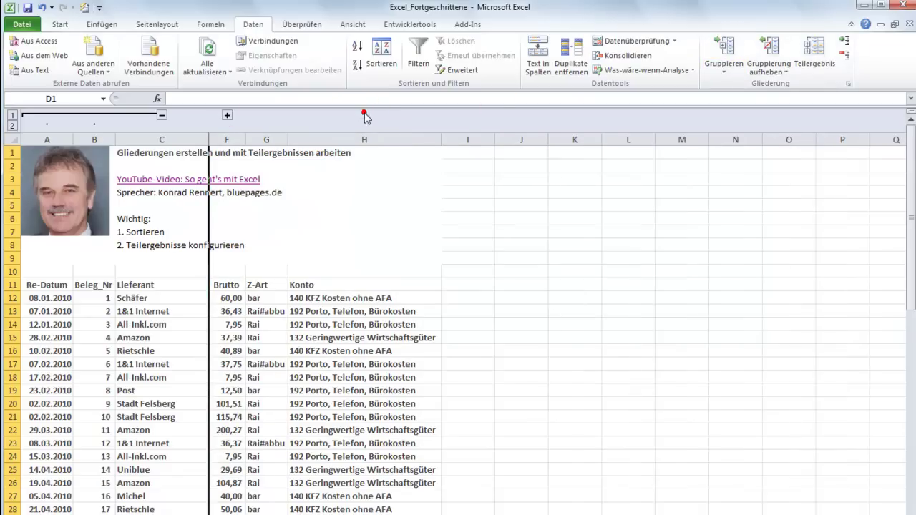
pyautogui.click(162, 117)
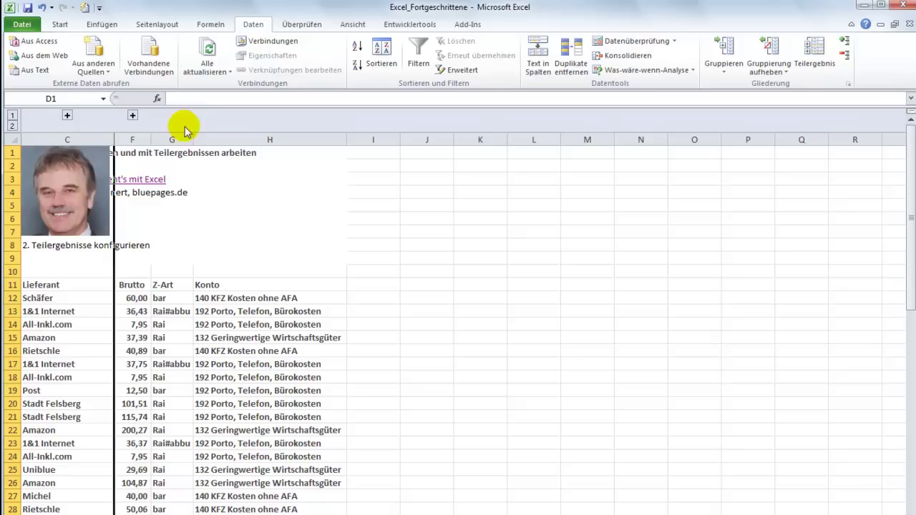
# - Group columns G–H (Z-Art, Konto) and collapse that group
pyautogui.moveTo(183, 140); pyautogui.dragTo(215, 139)
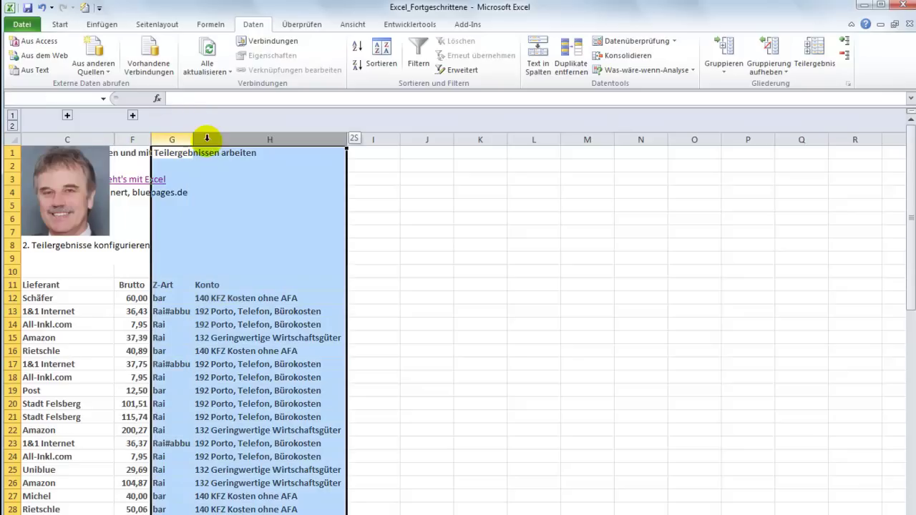
pyautogui.click(725, 50)
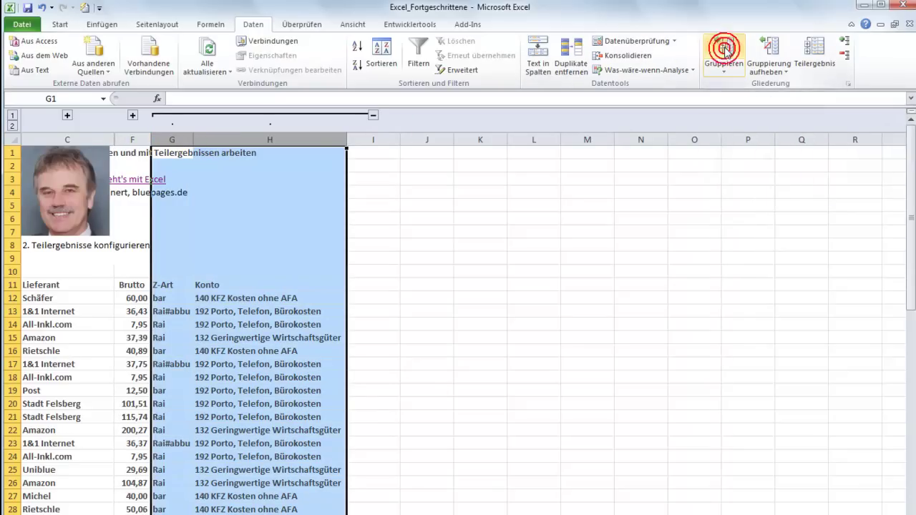
pyautogui.click(372, 117)
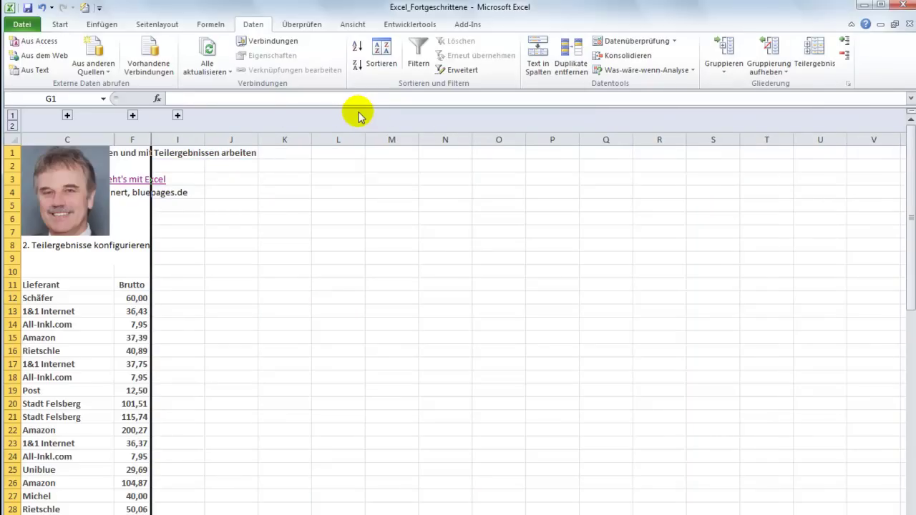
# - Use outline levels 1 and 2 to collapse and re-expand all column groups
pyautogui.click(12, 126)
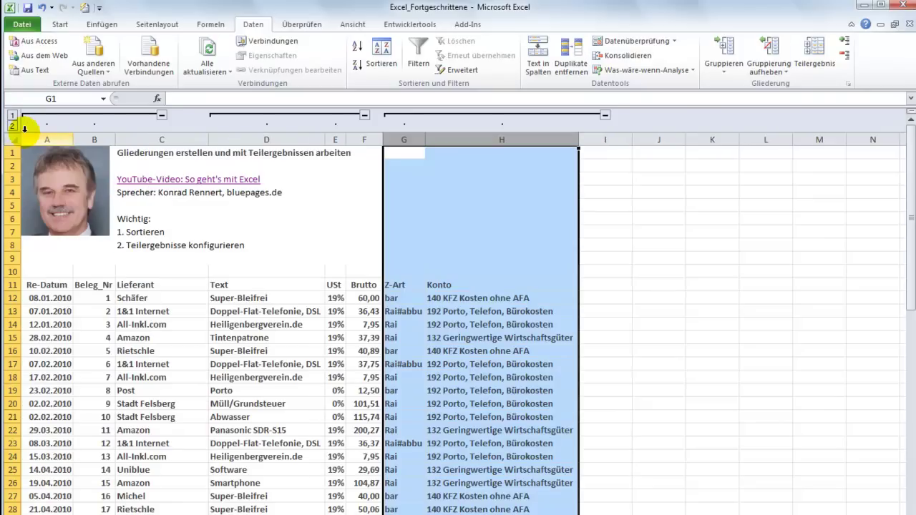
pyautogui.click(224, 309)
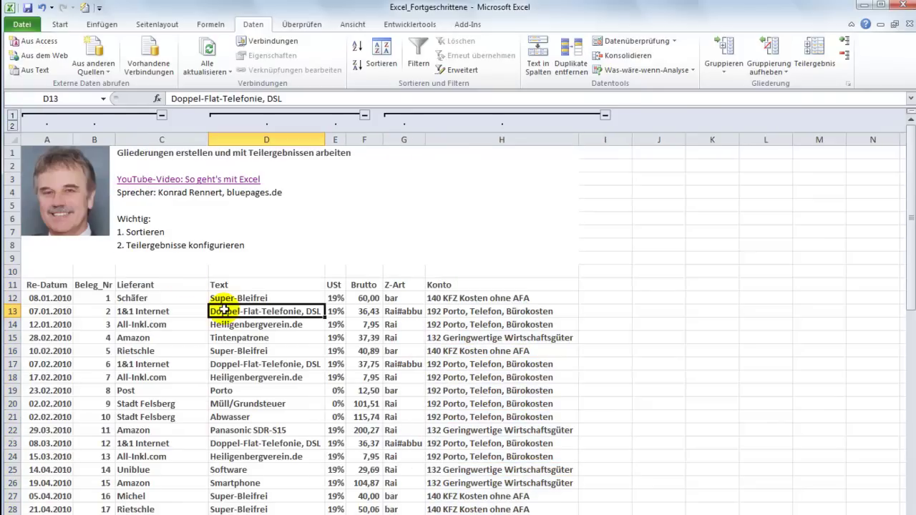
pyautogui.click(12, 117)
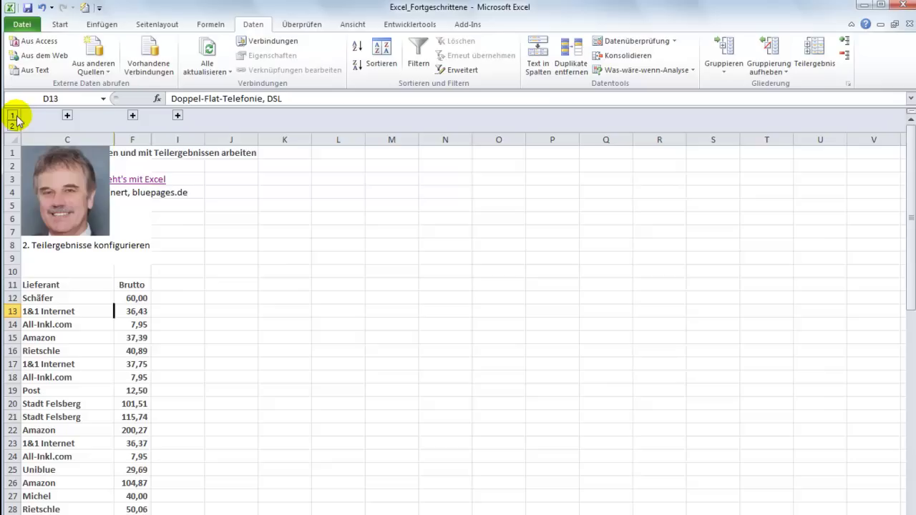
pyautogui.click(13, 126)
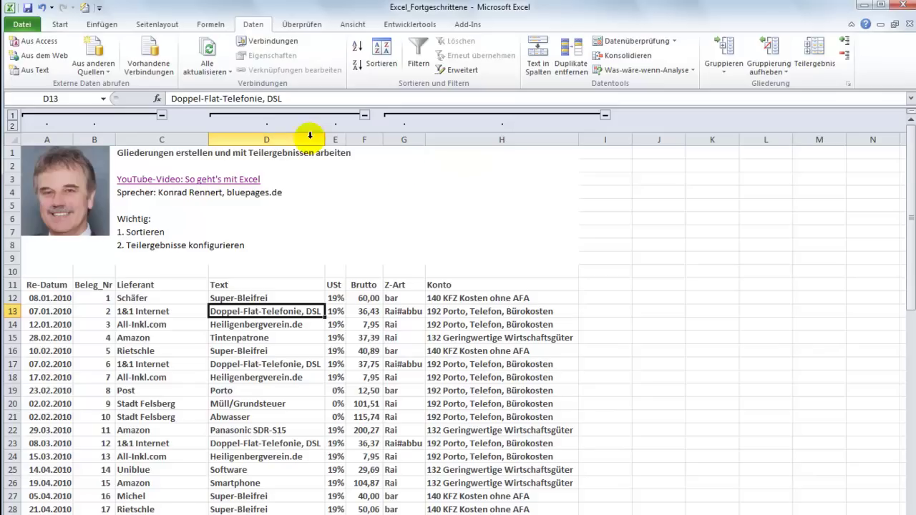
# - Group columns D–H as an outer group, then collapse and re-expand the D–H and A–B groups
pyautogui.click(259, 139)
pyautogui.moveTo(309, 138); pyautogui.dragTo(551, 136)
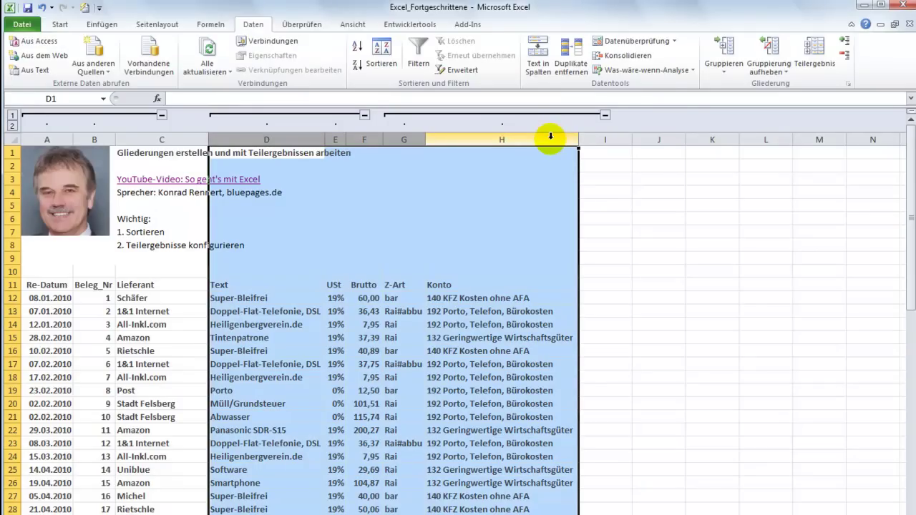
pyautogui.click(727, 50)
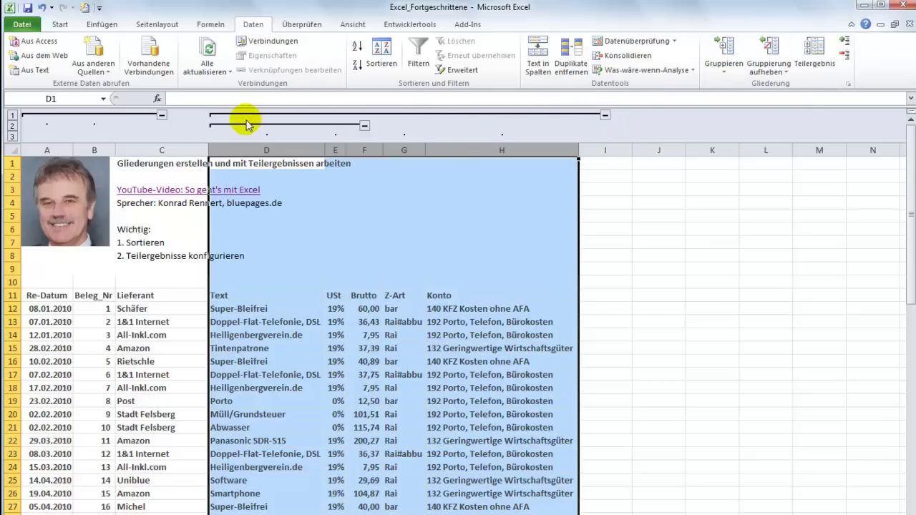
pyautogui.click(605, 115)
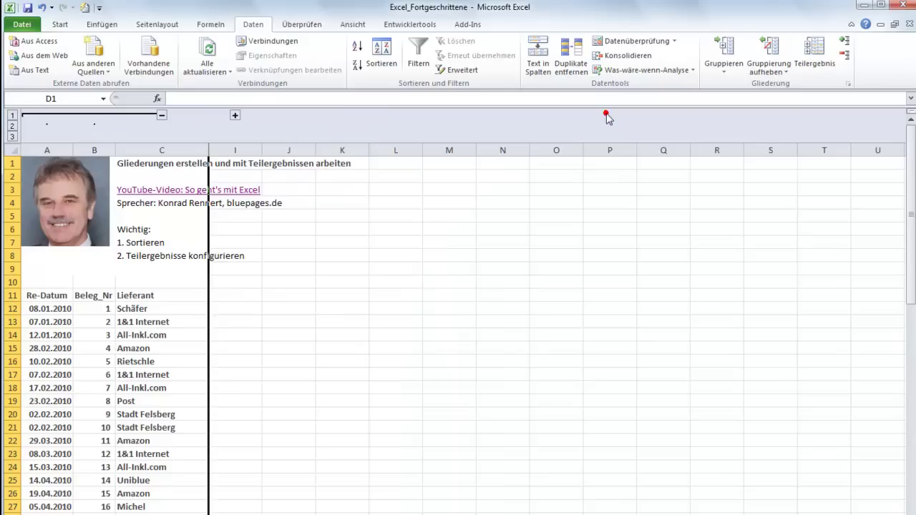
pyautogui.click(162, 116)
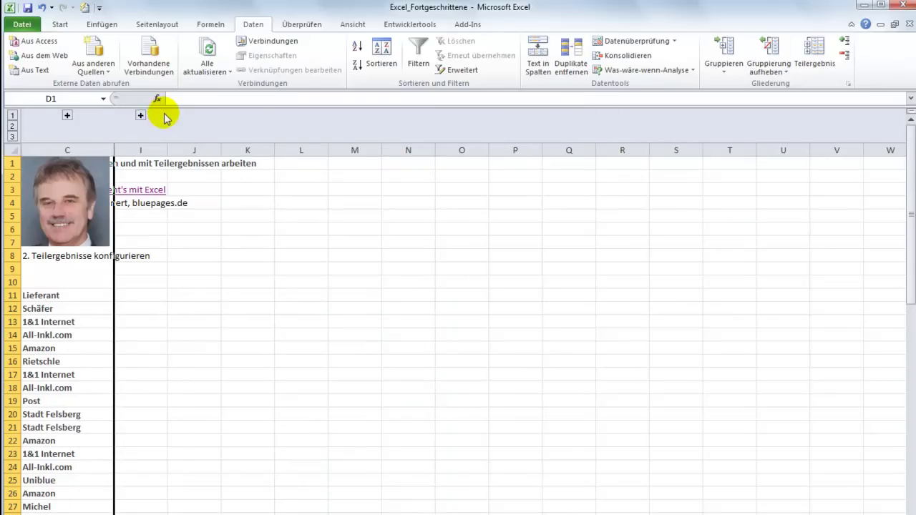
pyautogui.click(140, 116)
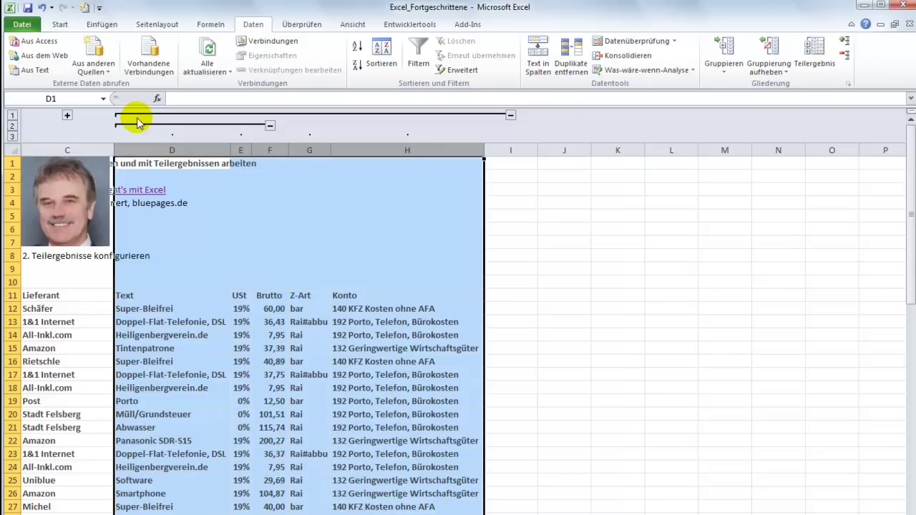
# - Expand all column levels, select the whole sheet, and ungroup the columns once
pyautogui.click(13, 137)
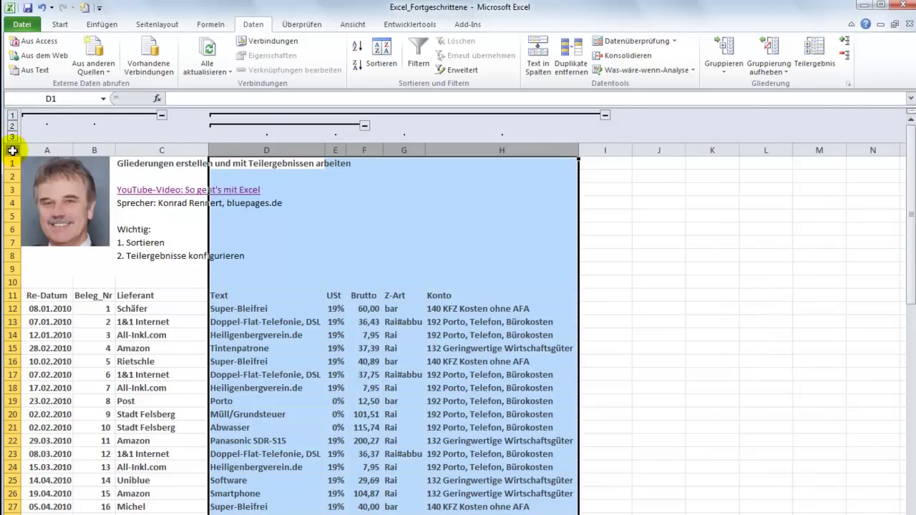
pyautogui.click(12, 150)
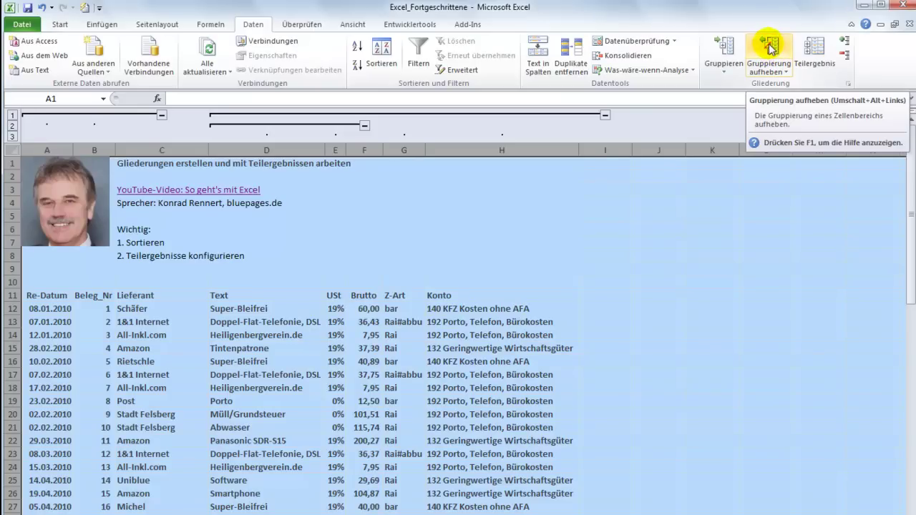
pyautogui.click(770, 47)
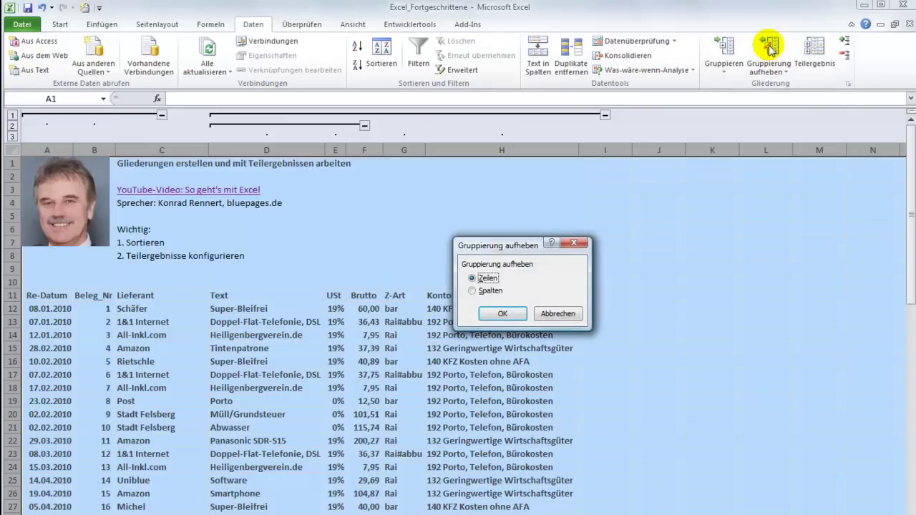
pyautogui.click(471, 291)
pyautogui.click(504, 313)
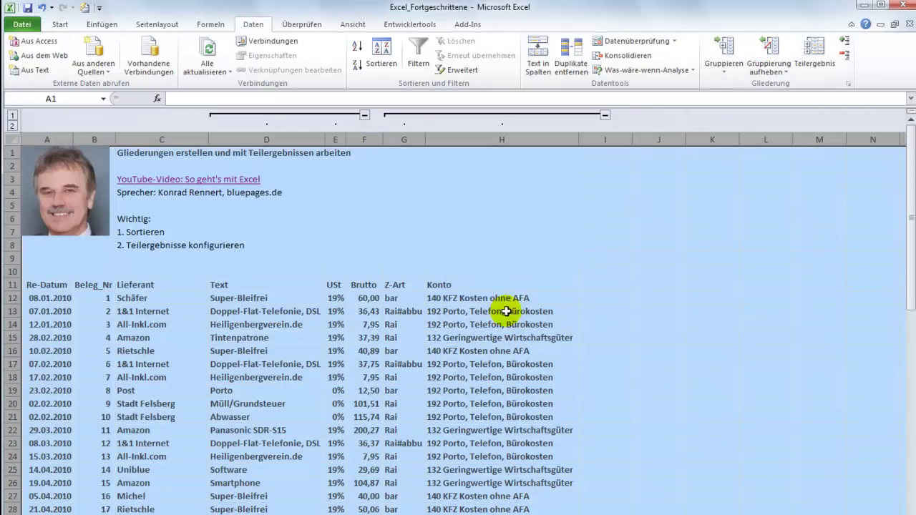
# - Ungroup the columns again to remove the last grouping, then select cell H14
pyautogui.click(766, 46)
pyautogui.click(486, 291)
pyautogui.click(500, 314)
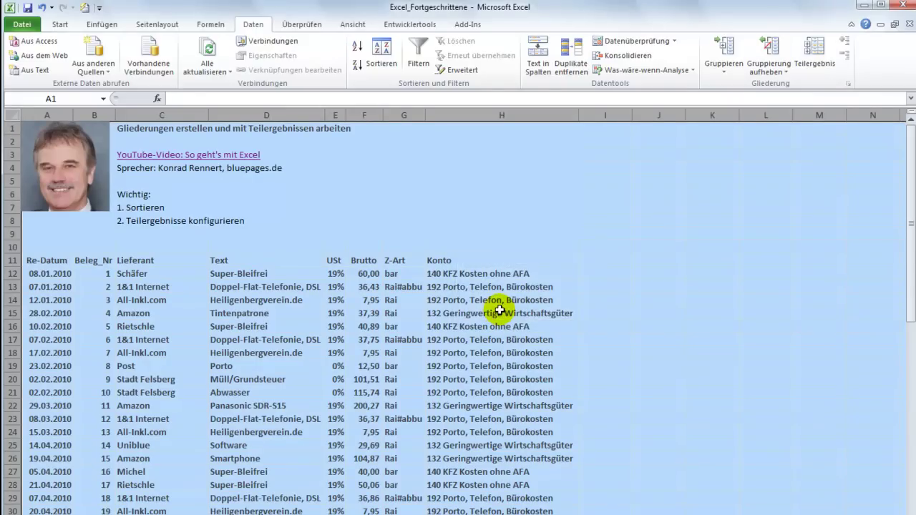
pyautogui.click(494, 300)
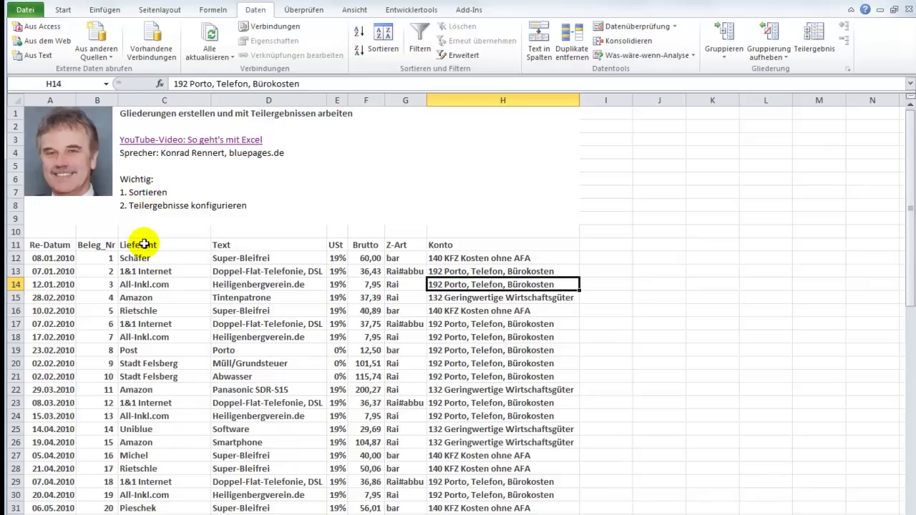
# - Sort the list A to Z by Lieferant so 1&1 Internet comes first
pyautogui.click(142, 286)
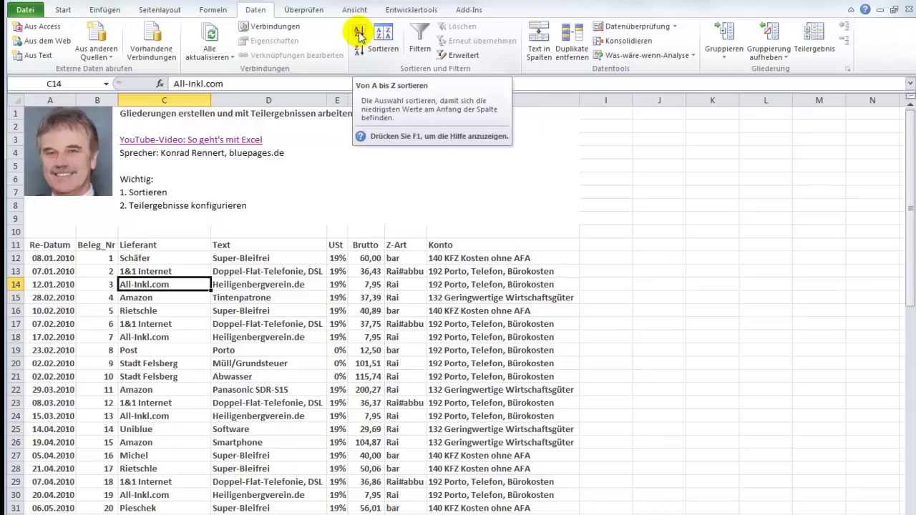
pyautogui.click(360, 36)
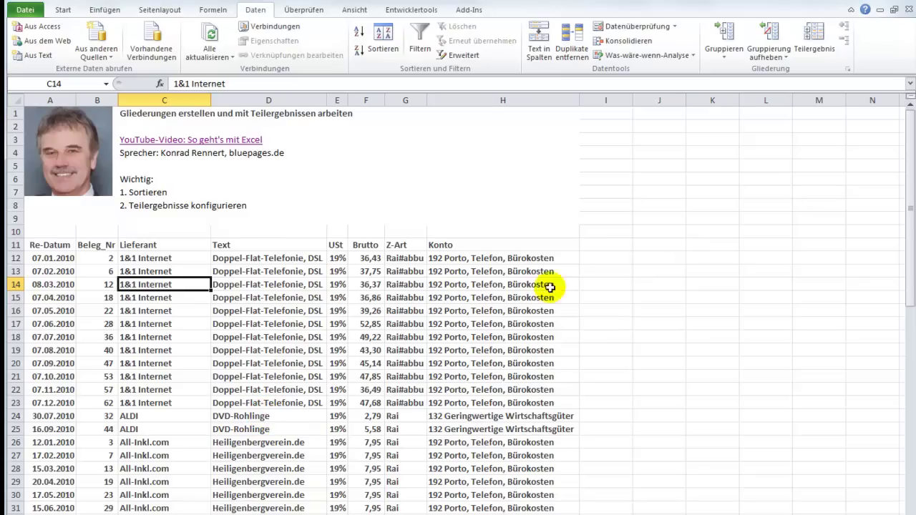
# - Add Teilergebnis subtotals grouped by Lieferant using Summe on Brutto only, unchecking Konto
pyautogui.click(818, 40)
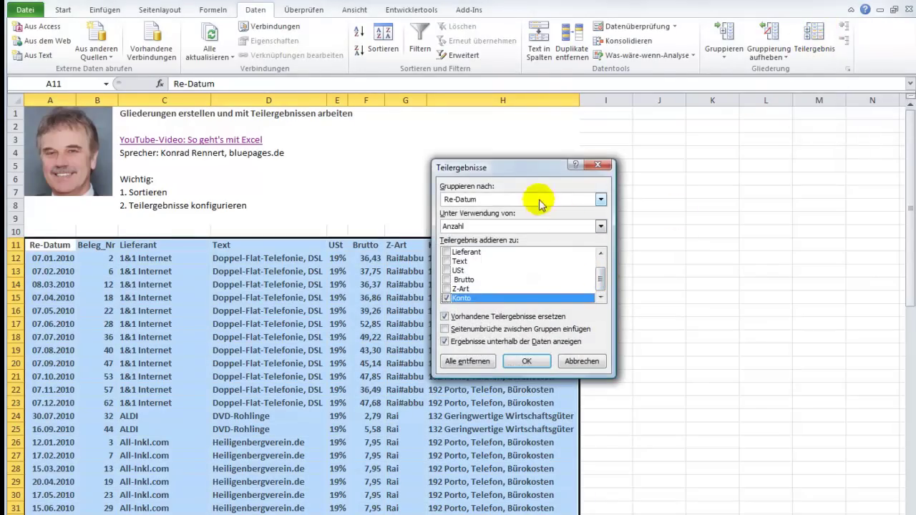
pyautogui.moveTo(524, 170); pyautogui.dragTo(474, 162)
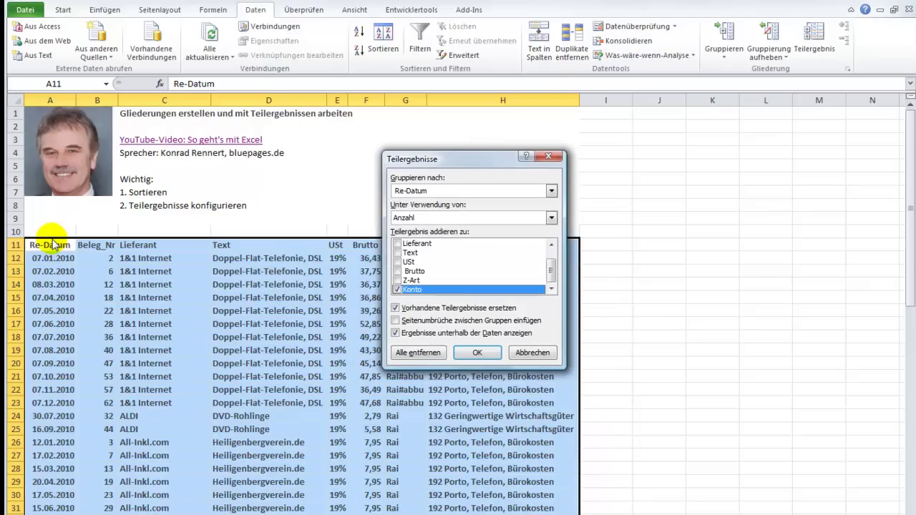
pyautogui.click(551, 191)
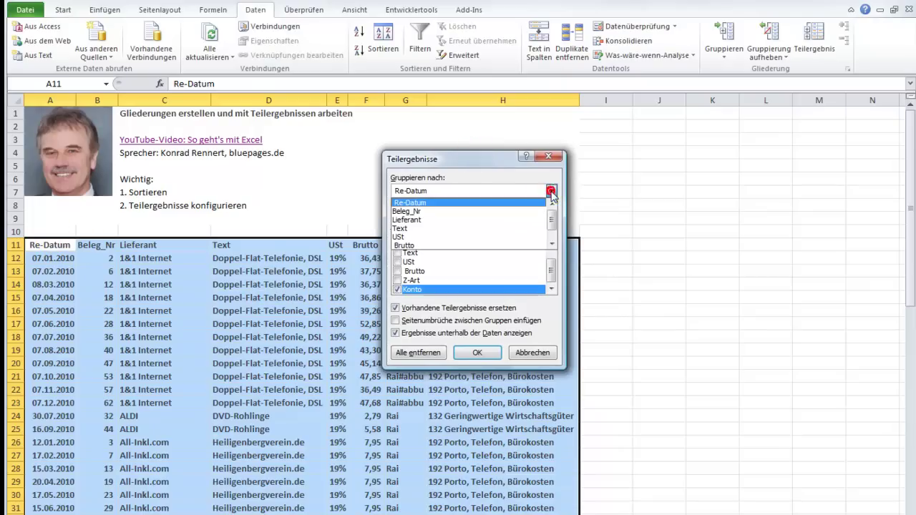
pyautogui.click(418, 220)
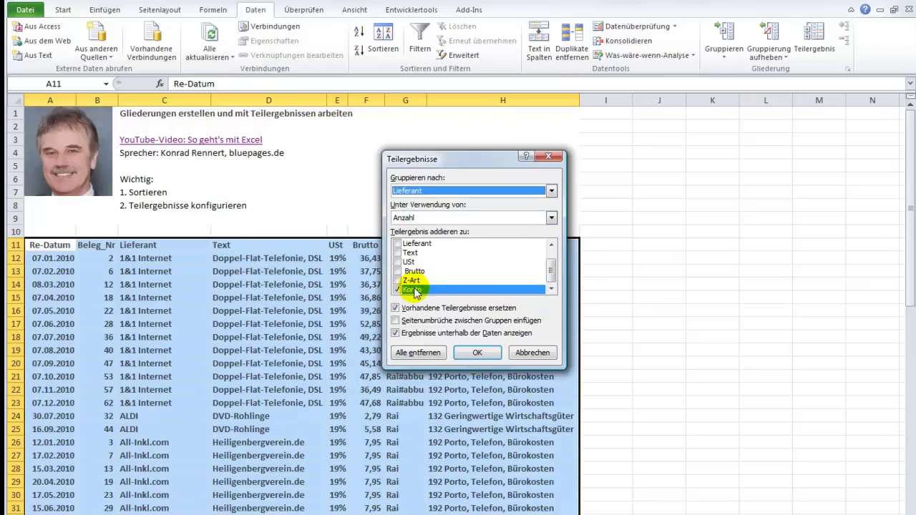
pyautogui.click(551, 218)
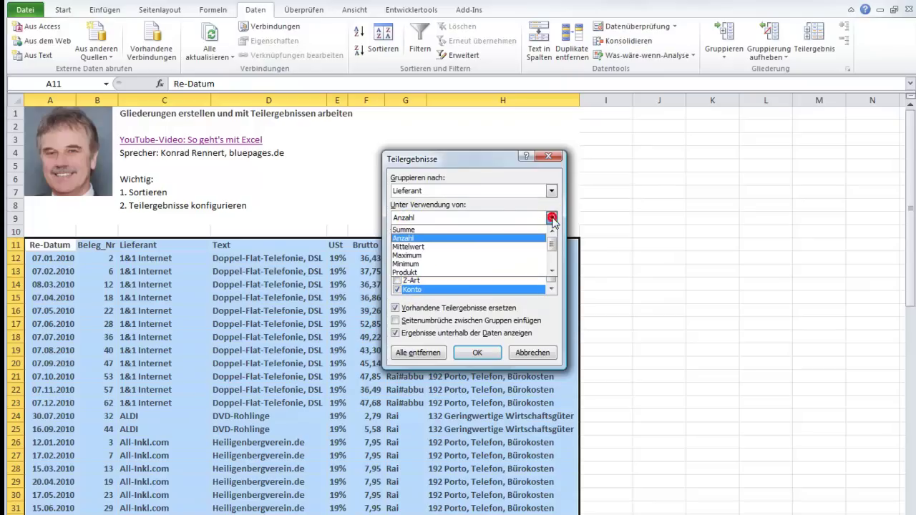
pyautogui.click(411, 229)
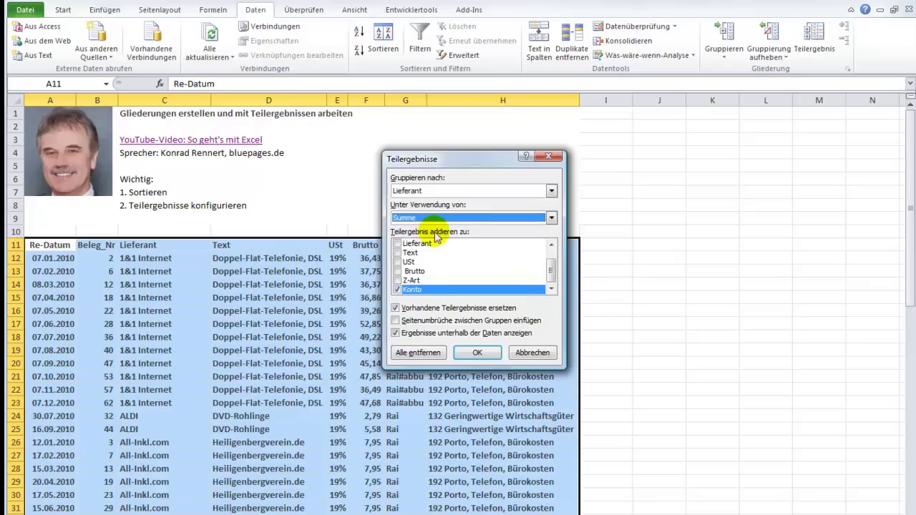
pyautogui.click(397, 289)
pyautogui.click(398, 272)
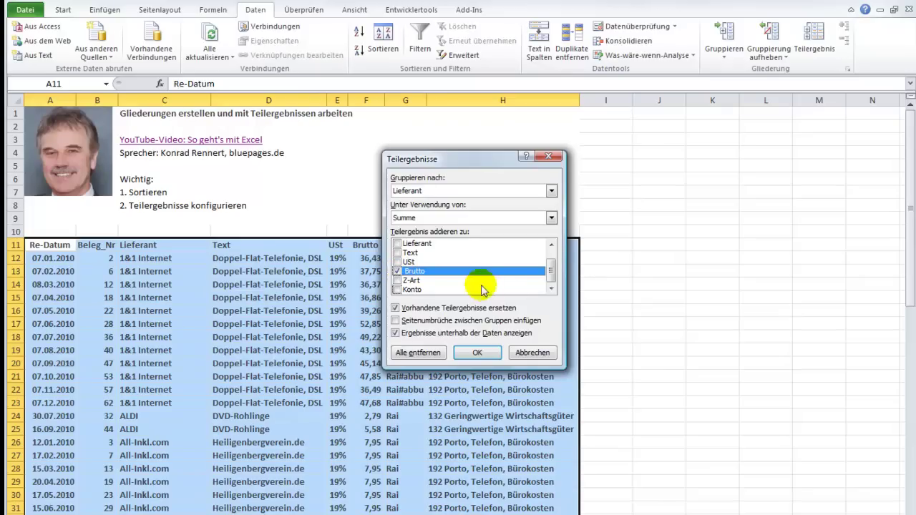
pyautogui.click(477, 351)
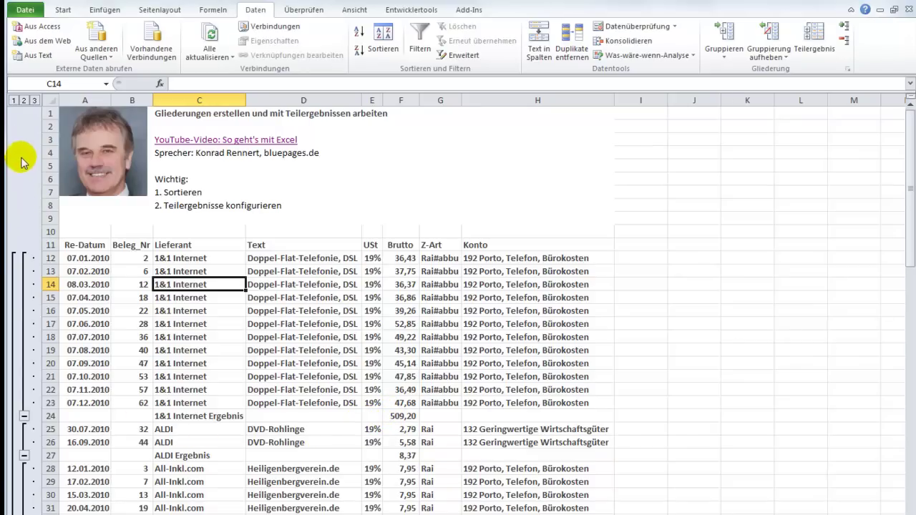
# - Collapse to the 2.656,00 grand total, widen the Brutto column, then expand the outline again
pyautogui.click(15, 101)
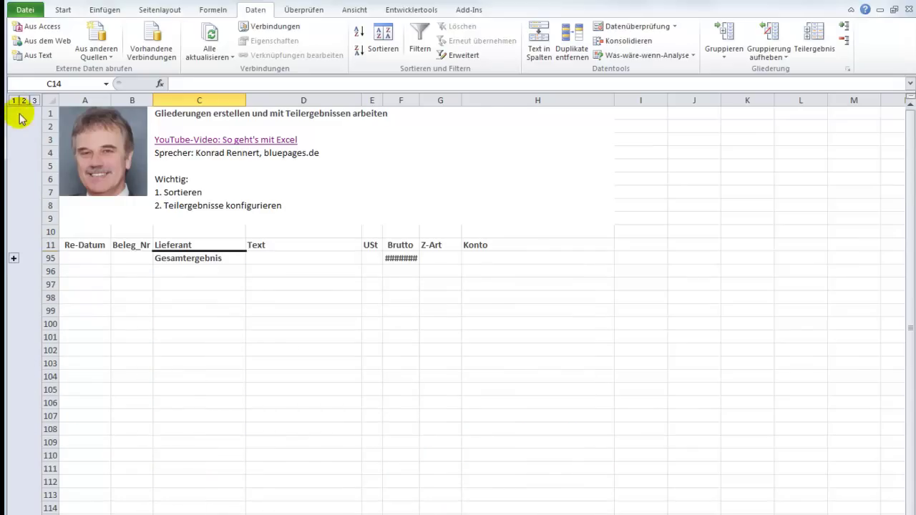
pyautogui.moveTo(409, 259)
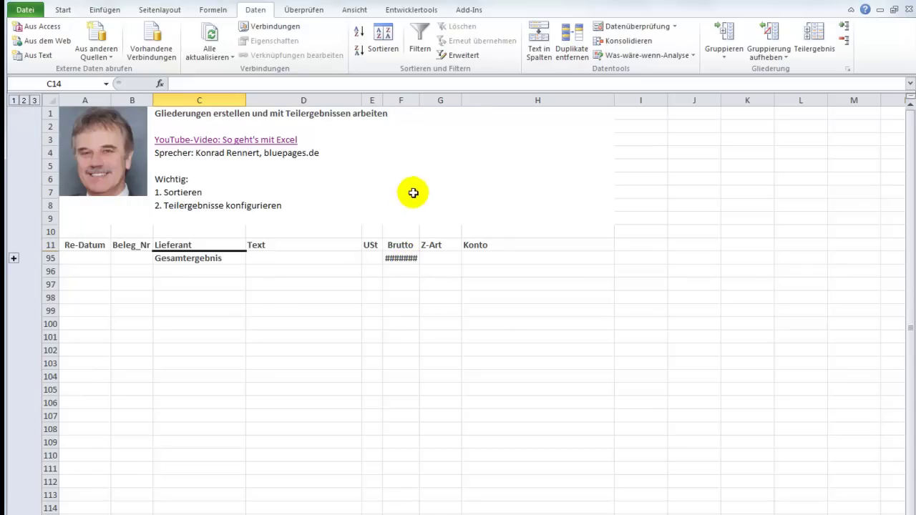
pyautogui.moveTo(420, 99); pyautogui.dragTo(432, 98)
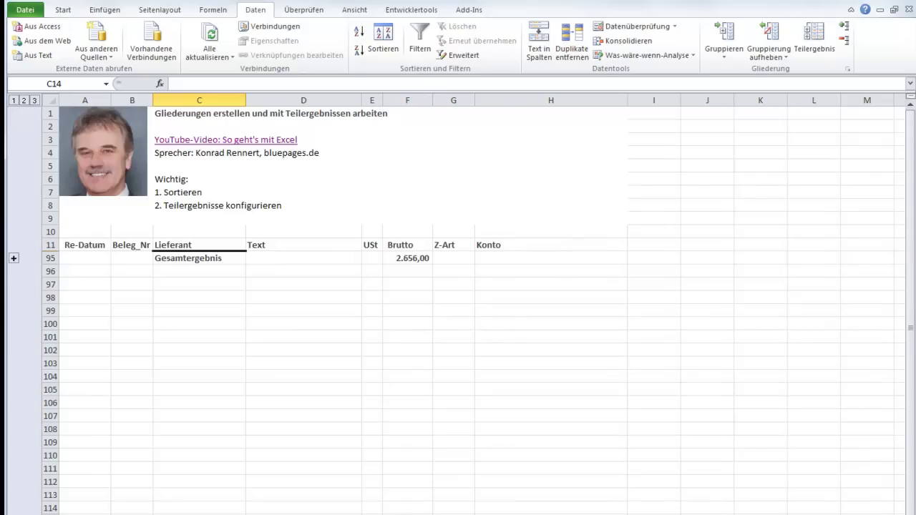
pyautogui.click(13, 259)
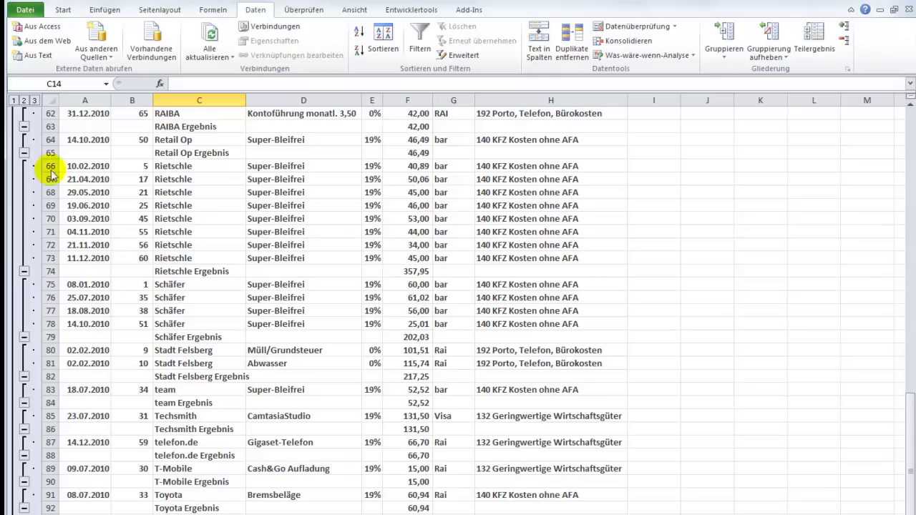
# - Show only supplier subtotals, expand All-Inkl.com and Amazon, then show all details at level 3
pyautogui.click(23, 101)
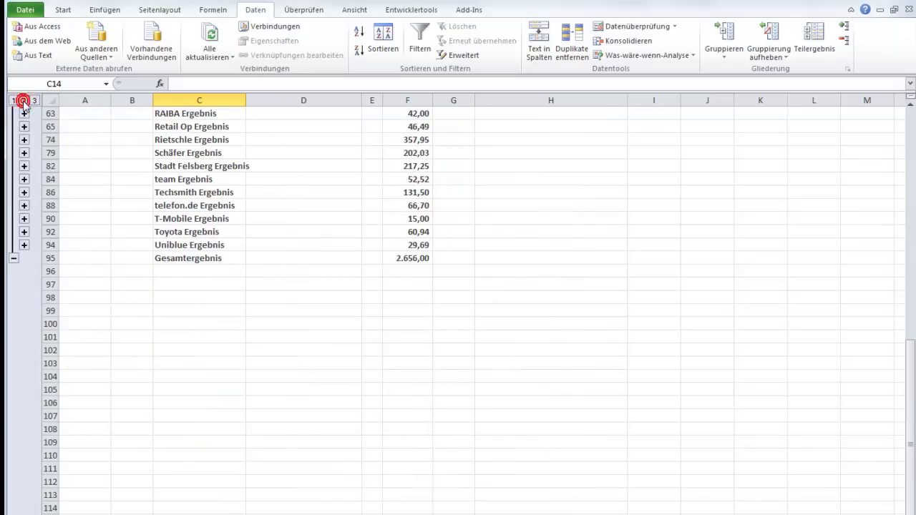
pyautogui.scroll(5, 199, 293)
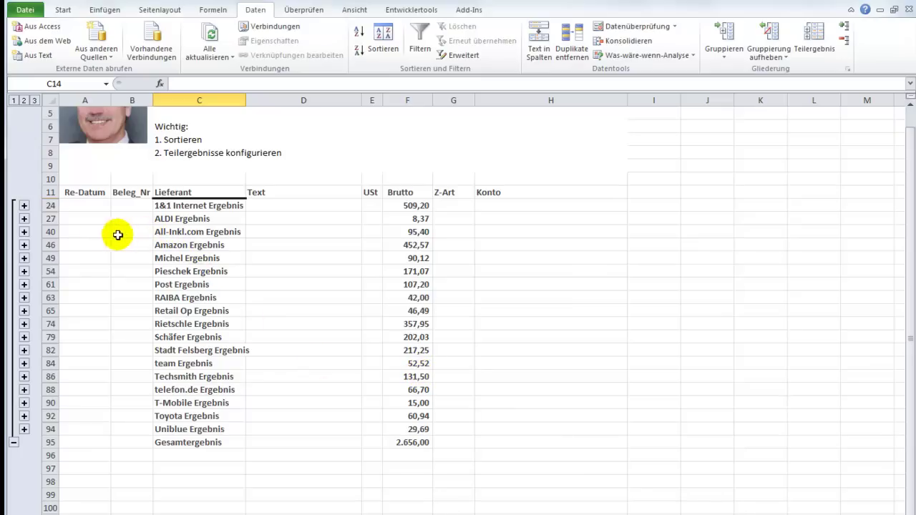
pyautogui.click(24, 232)
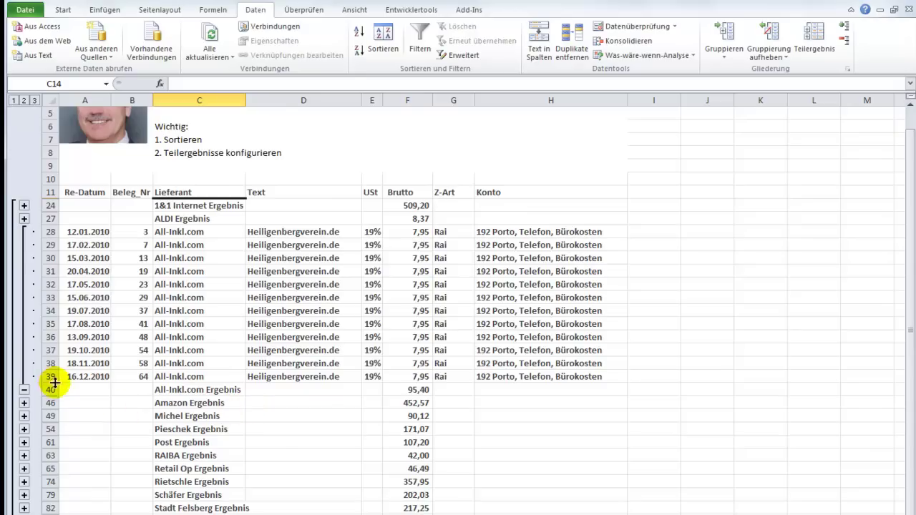
pyautogui.click(24, 403)
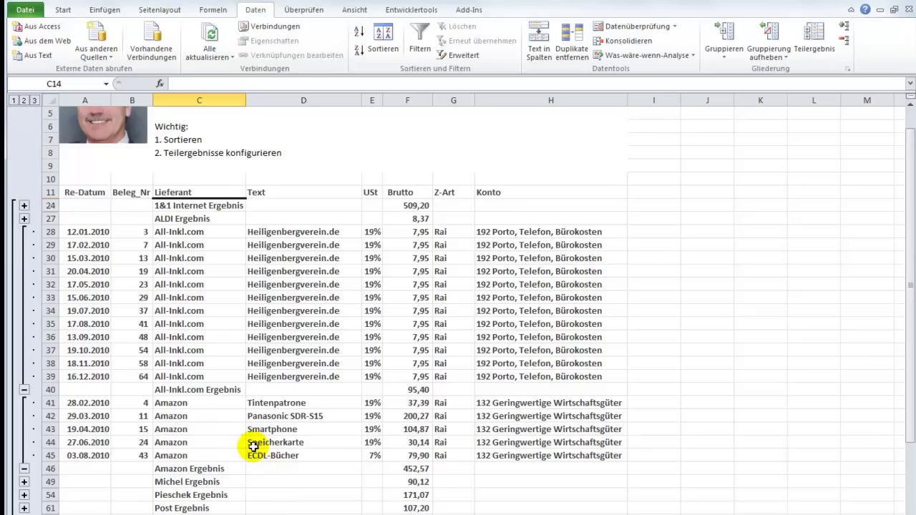
pyautogui.click(35, 100)
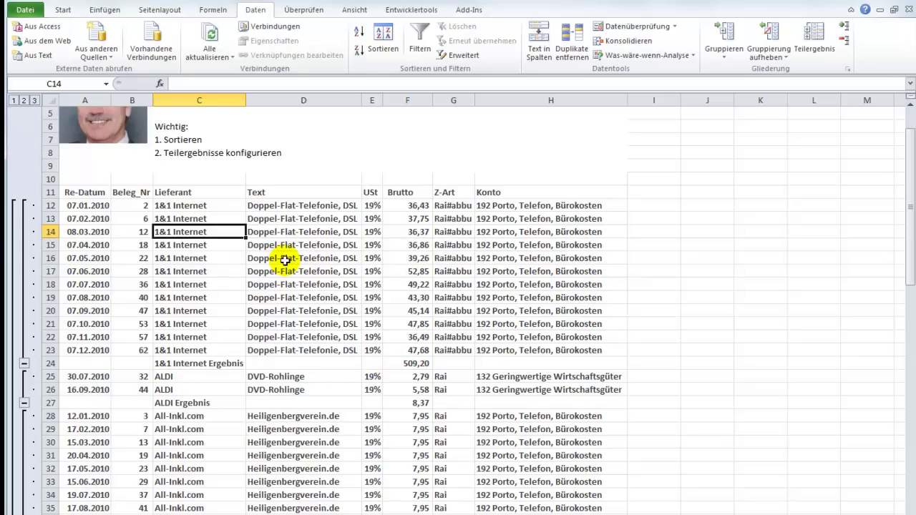
pyautogui.click(463, 294)
pyautogui.click(179, 493)
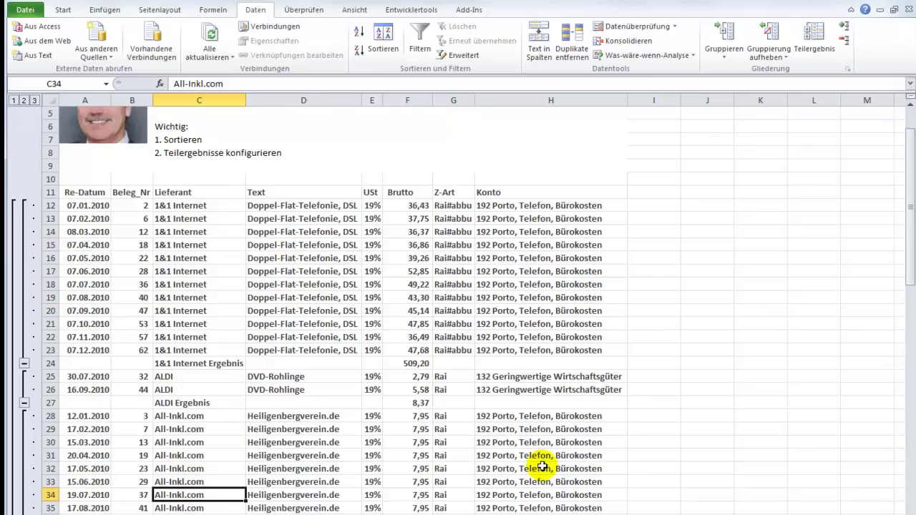
pyautogui.click(813, 39)
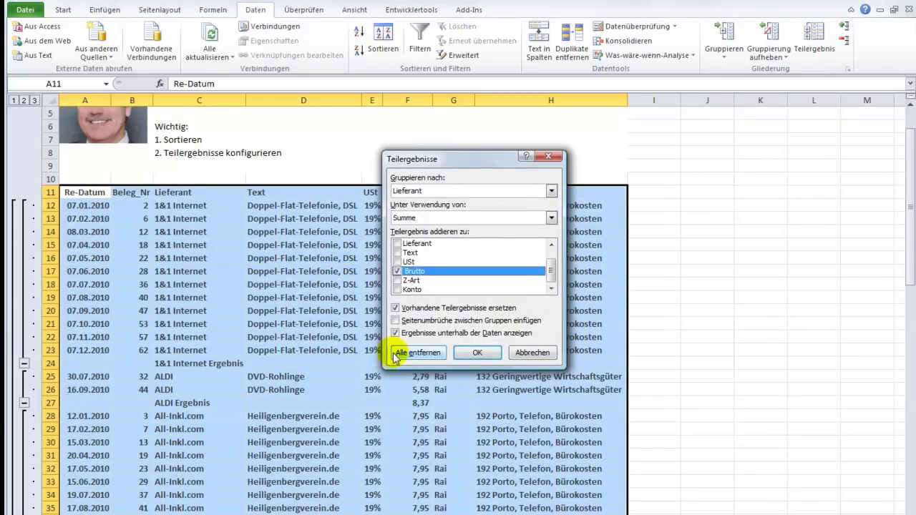
pyautogui.click(409, 352)
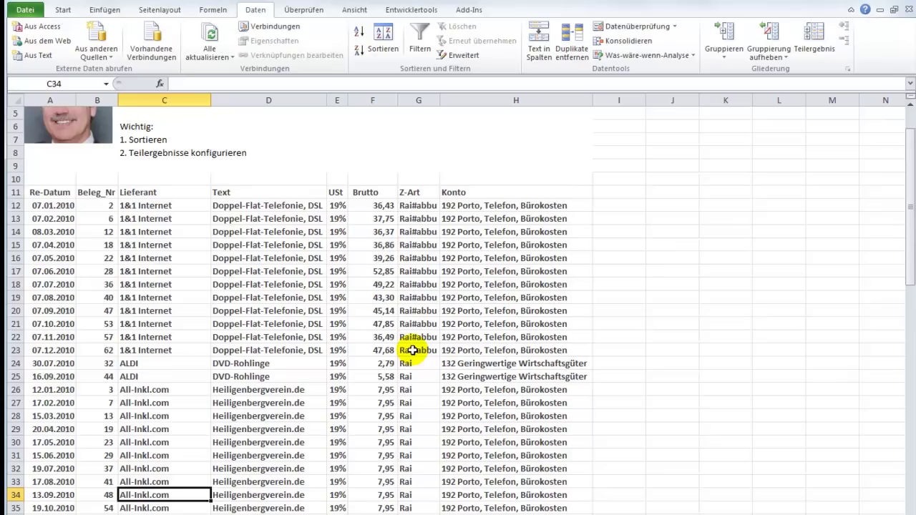
pyautogui.click(469, 312)
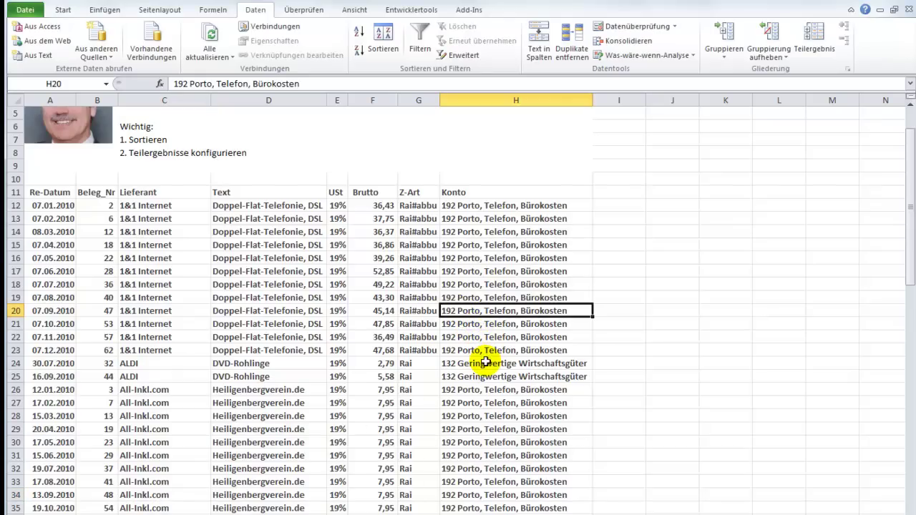
pyautogui.scroll(-4, 477, 395)
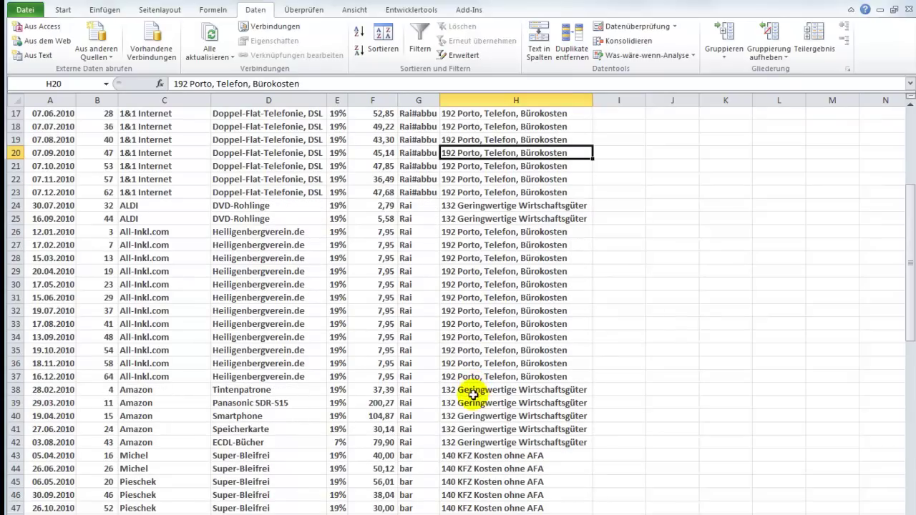
pyautogui.scroll(-3, 466, 486)
pyautogui.scroll(-2, 468, 477)
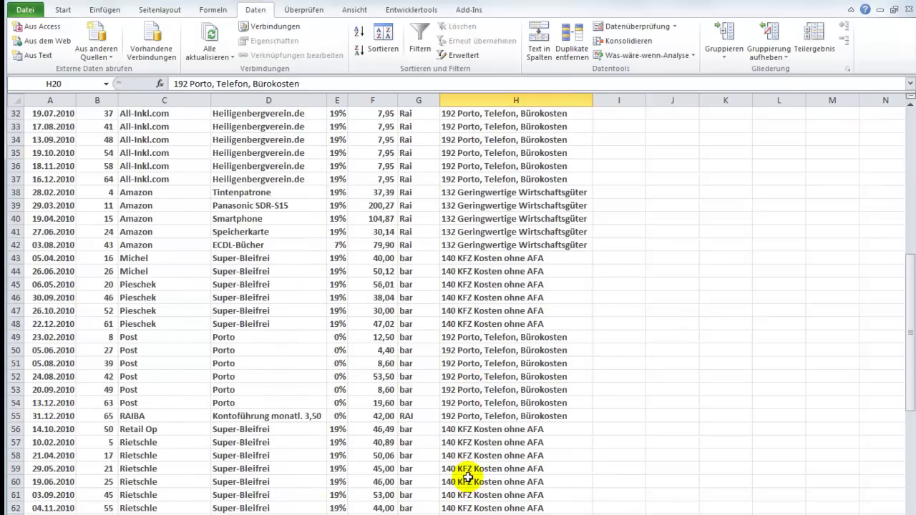
pyautogui.scroll(-4, 467, 476)
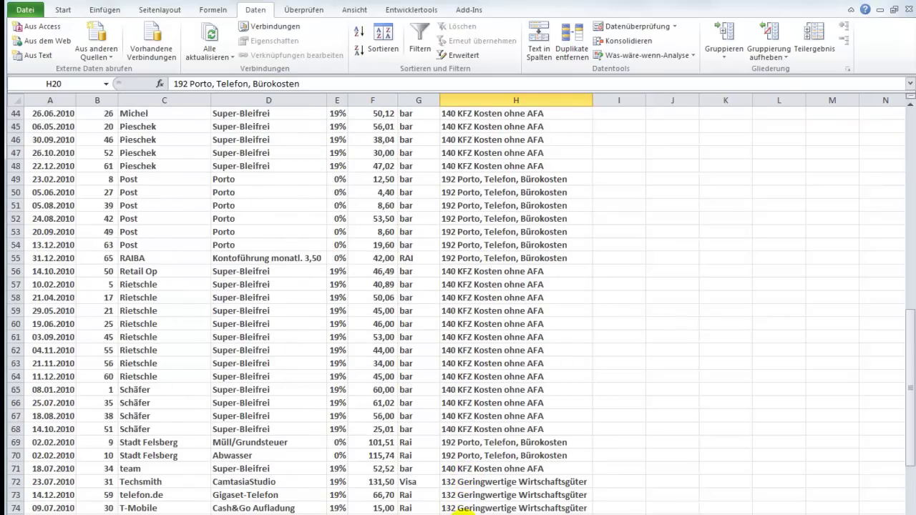
pyautogui.scroll(4, 439, 377)
pyautogui.scroll(1, 435, 375)
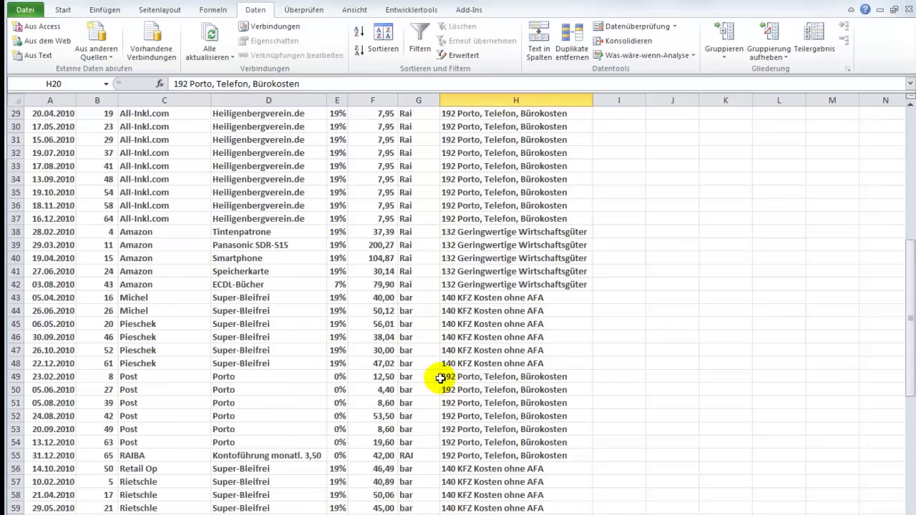
pyautogui.scroll(3, 458, 342)
pyautogui.scroll(3, 459, 343)
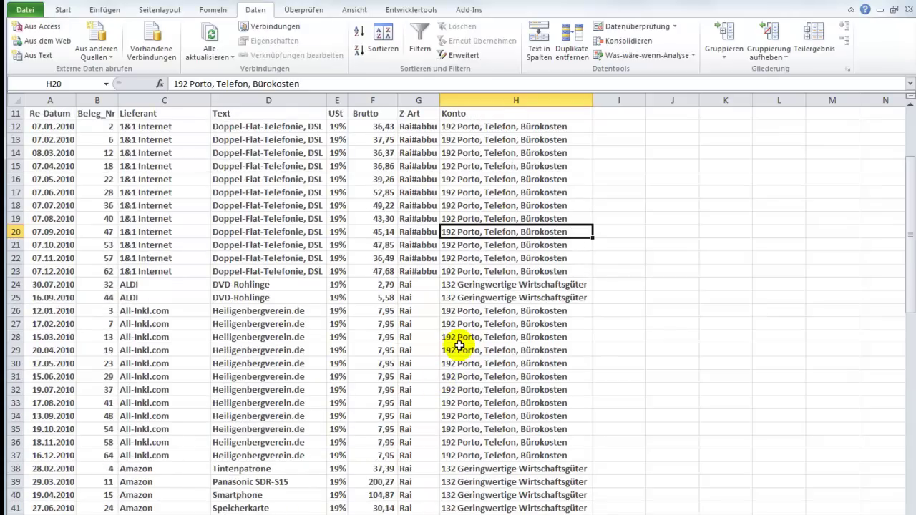
# - Sort the list ascending by Konto, starting with 132, 140 and 192, and scroll to check it
pyautogui.click(359, 31)
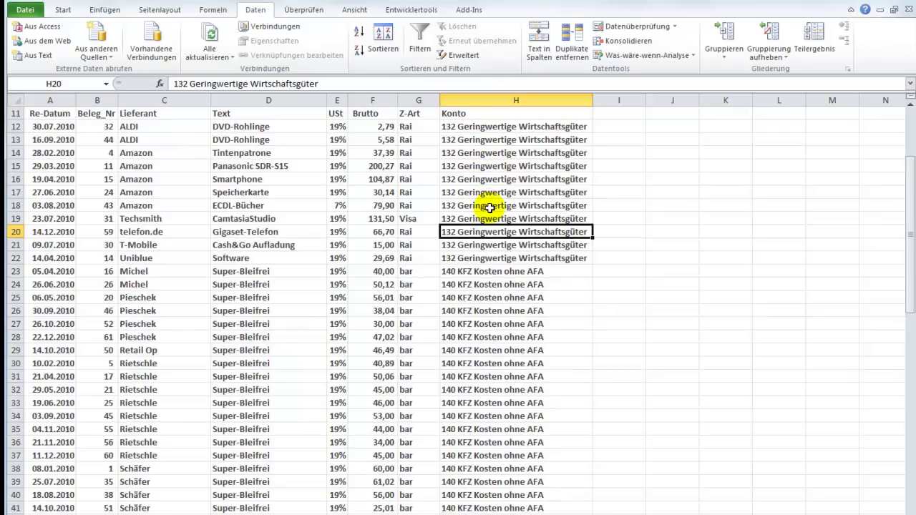
pyautogui.scroll(-2, 490, 238)
pyautogui.scroll(-2, 489, 238)
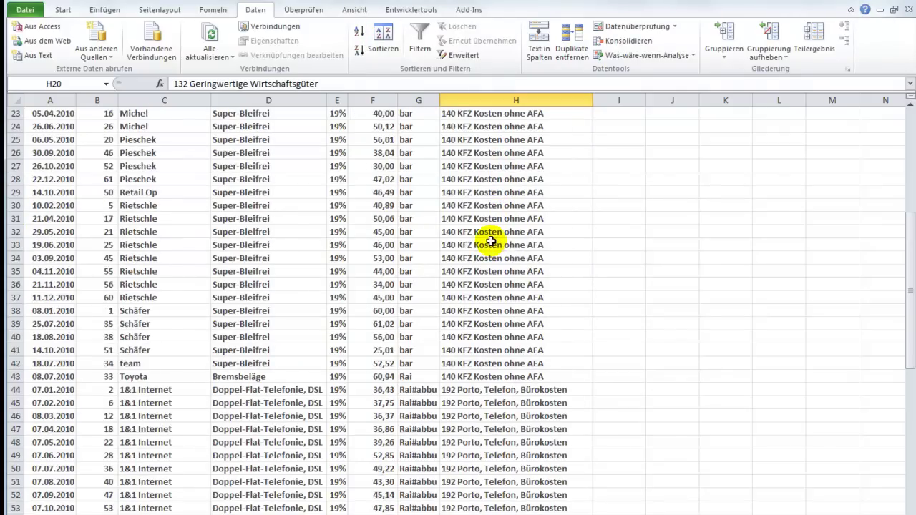
pyautogui.scroll(-2, 489, 238)
pyautogui.scroll(-6, 489, 238)
pyautogui.scroll(1, 491, 238)
pyautogui.scroll(3, 491, 238)
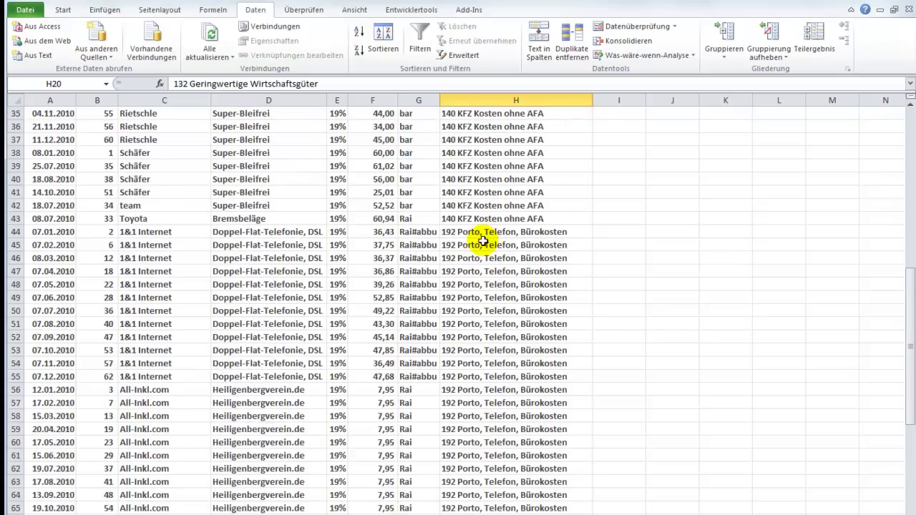
pyautogui.scroll(6, 489, 239)
pyautogui.scroll(4, 485, 242)
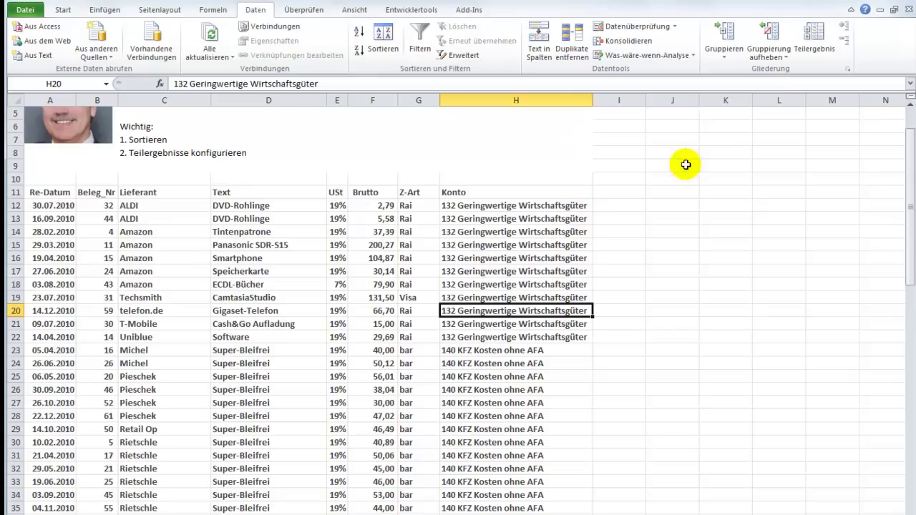
# - Insert Teilergebnis grouped by Konto with Summe of Brutto, e.g. 703,83 for account 132
pyautogui.click(816, 42)
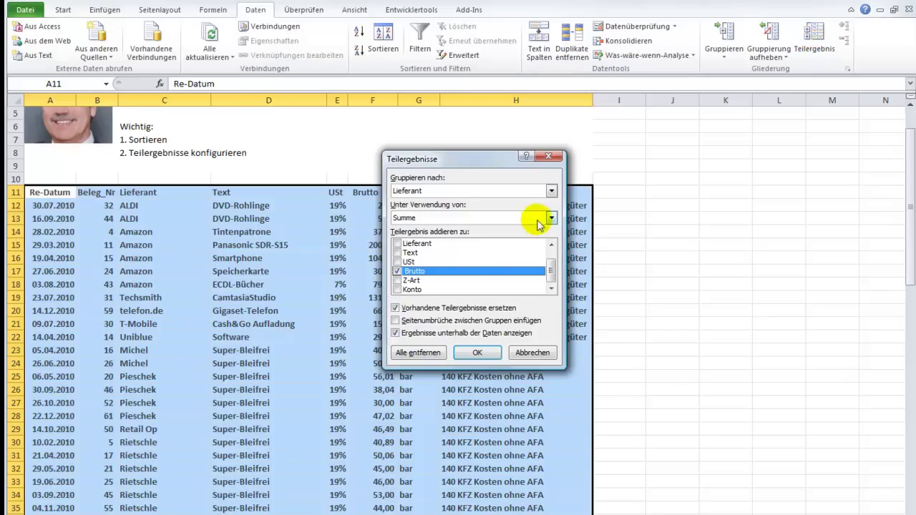
pyautogui.click(551, 191)
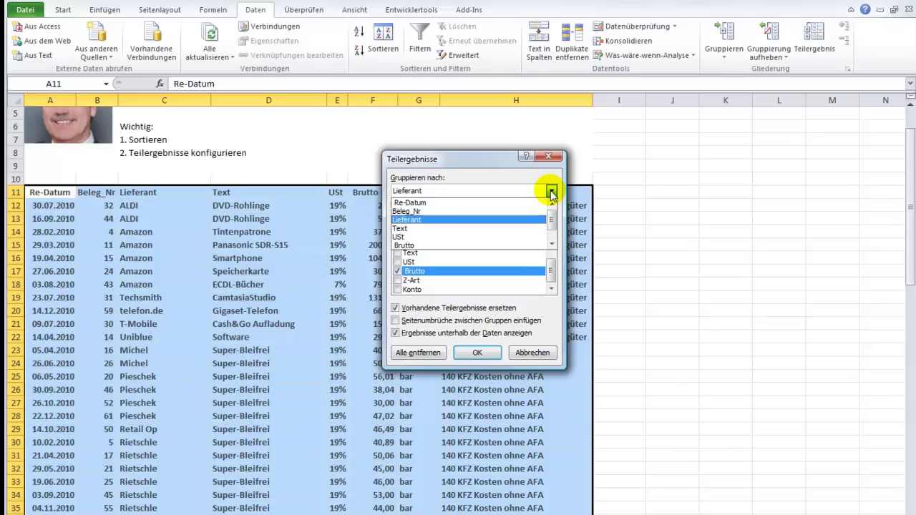
pyautogui.click(552, 244)
pyautogui.click(553, 244)
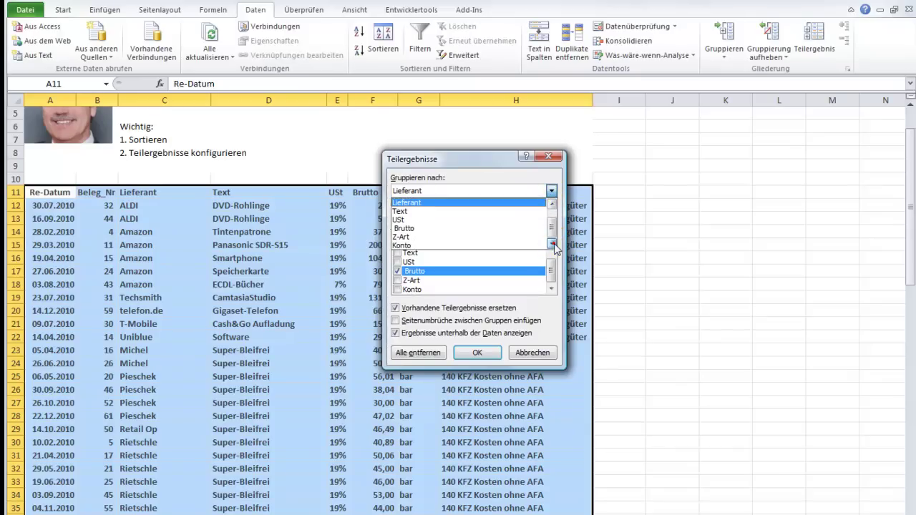
pyautogui.click(403, 245)
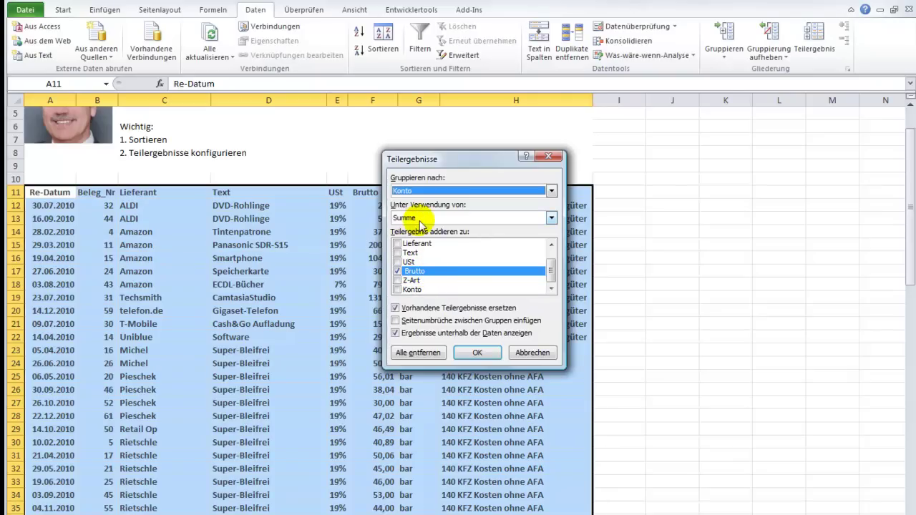
pyautogui.click(474, 354)
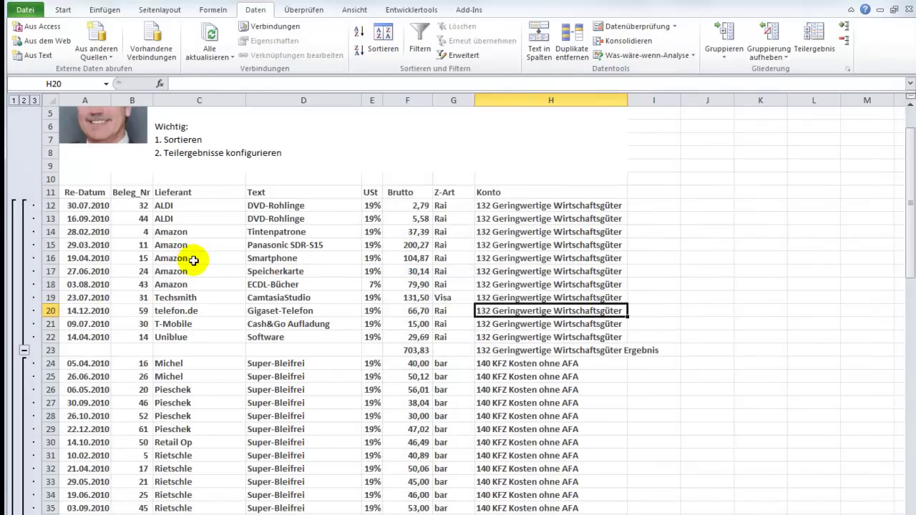
pyautogui.click(24, 100)
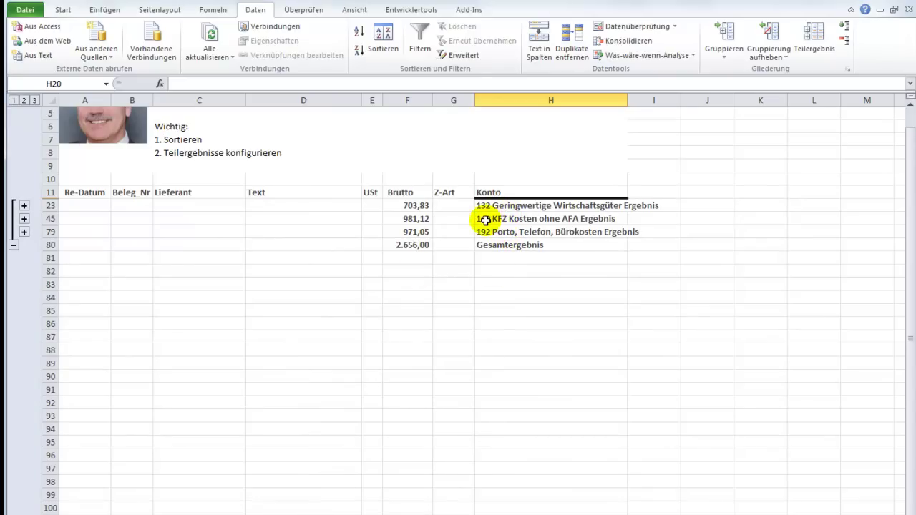
pyautogui.click(24, 219)
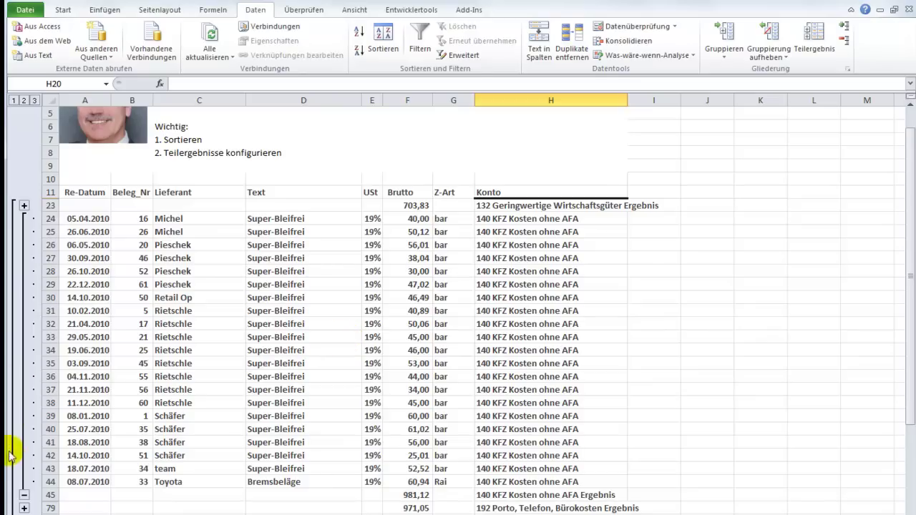
pyautogui.click(24, 494)
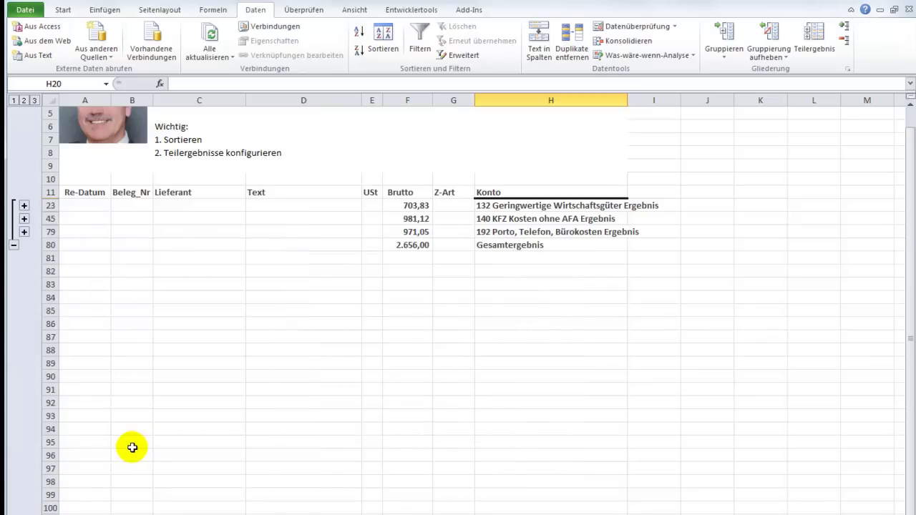
pyautogui.click(34, 101)
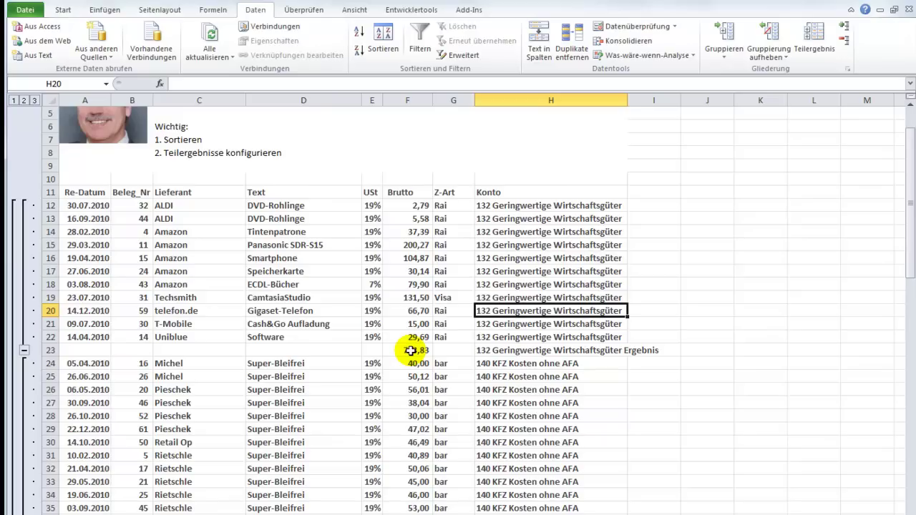
# - From a cell in the list, add a Brutto Mittelwert subtotal per Konto, unchecking Vorhandene Teilergebnisse ersetzen
pyautogui.click(426, 309)
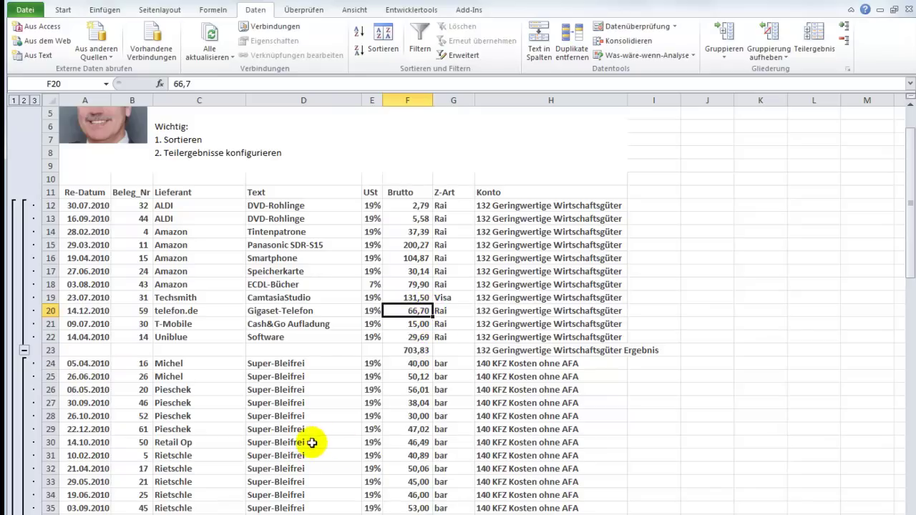
pyautogui.click(288, 442)
pyautogui.click(288, 443)
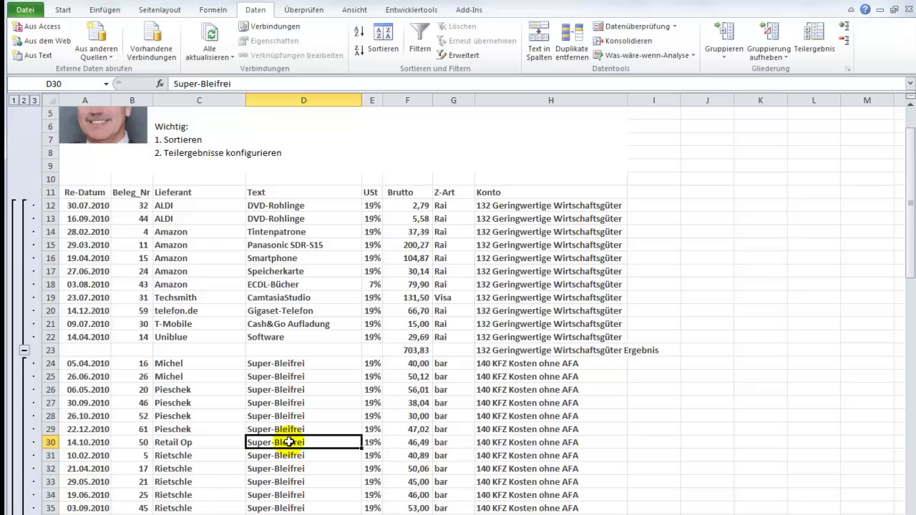
pyautogui.click(820, 40)
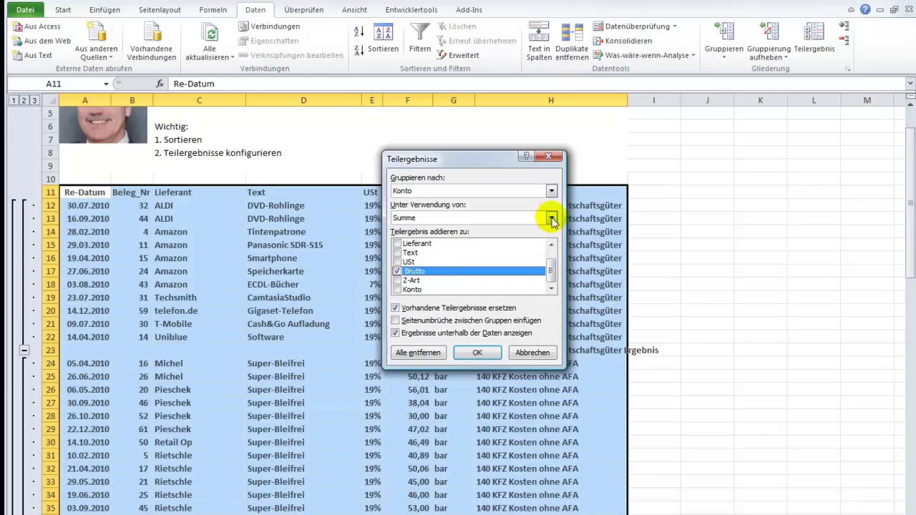
pyautogui.click(552, 218)
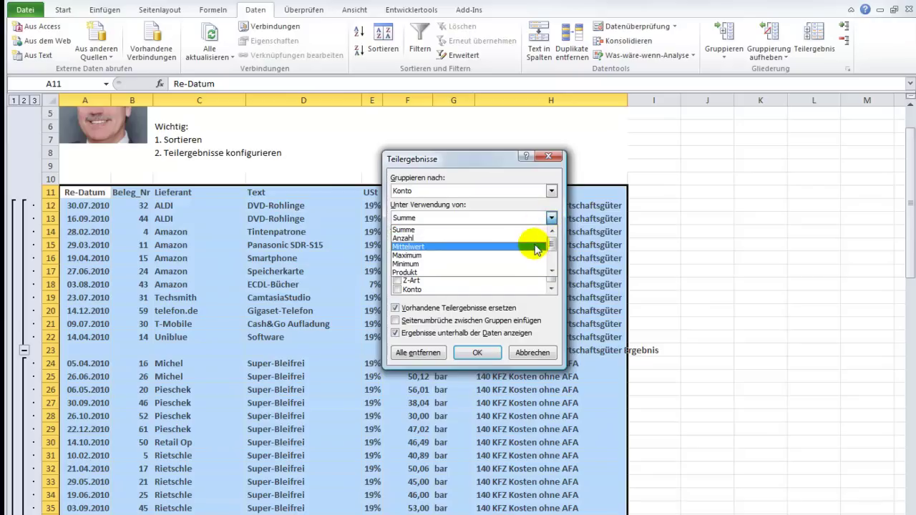
pyautogui.click(535, 246)
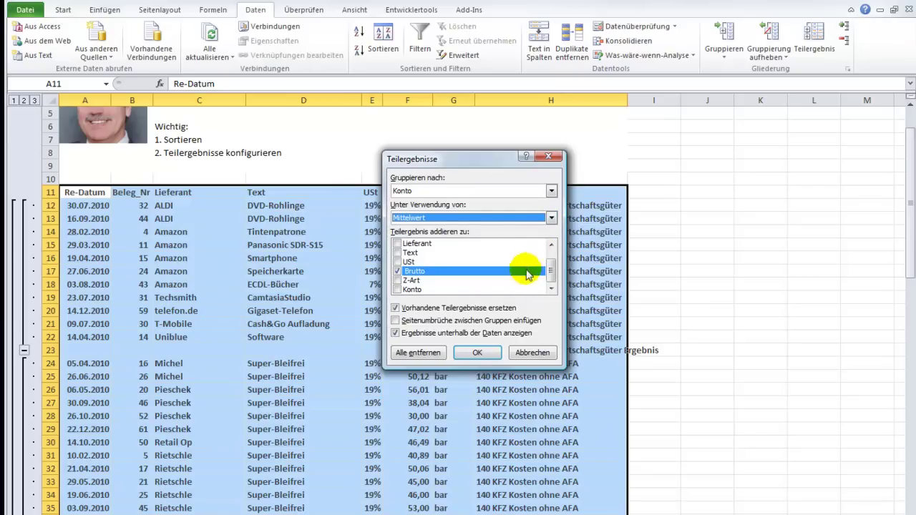
pyautogui.click(395, 309)
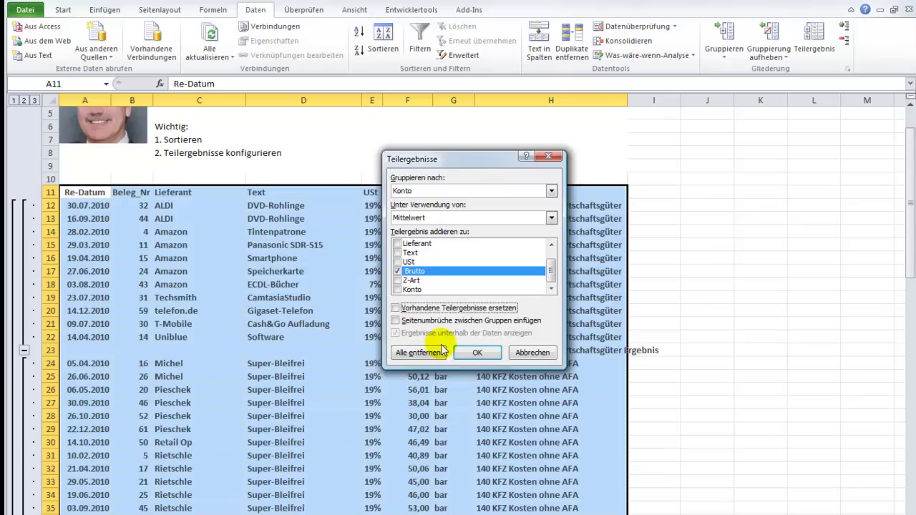
pyautogui.click(473, 352)
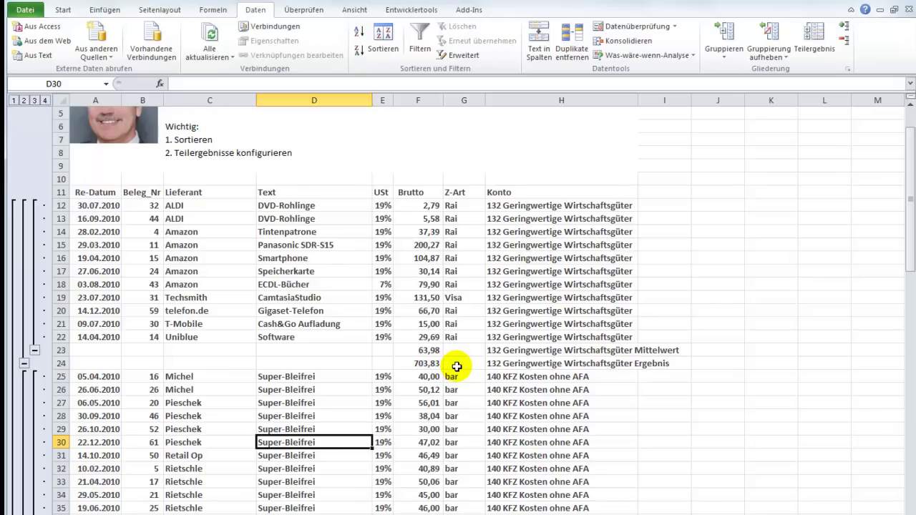
# - Compare outline levels 3, 4 and 2, ending on level 3 with Mittelwert and Ergebnis rows
pyautogui.click(34, 100)
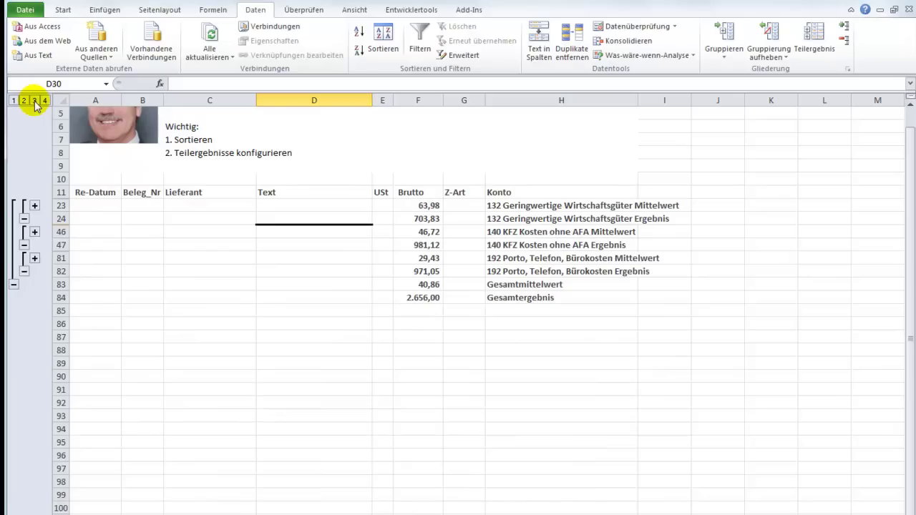
pyautogui.click(45, 101)
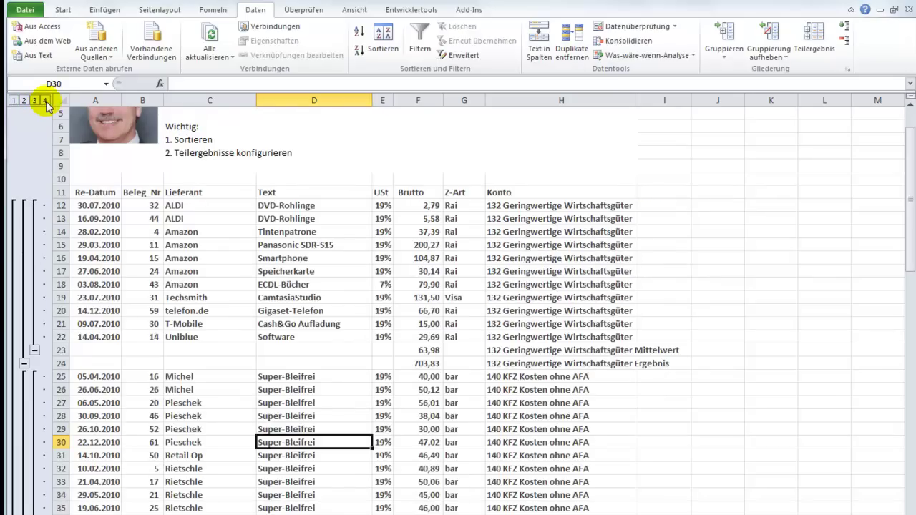
pyautogui.click(23, 101)
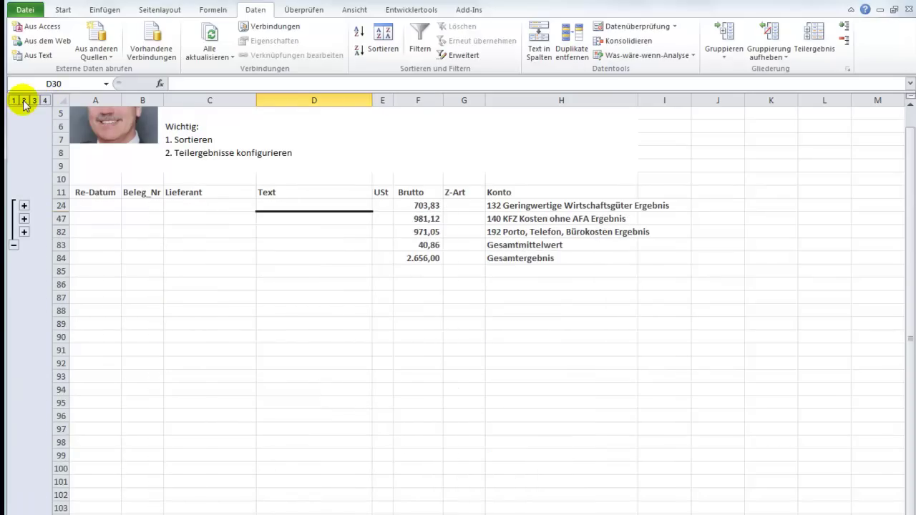
pyautogui.click(35, 101)
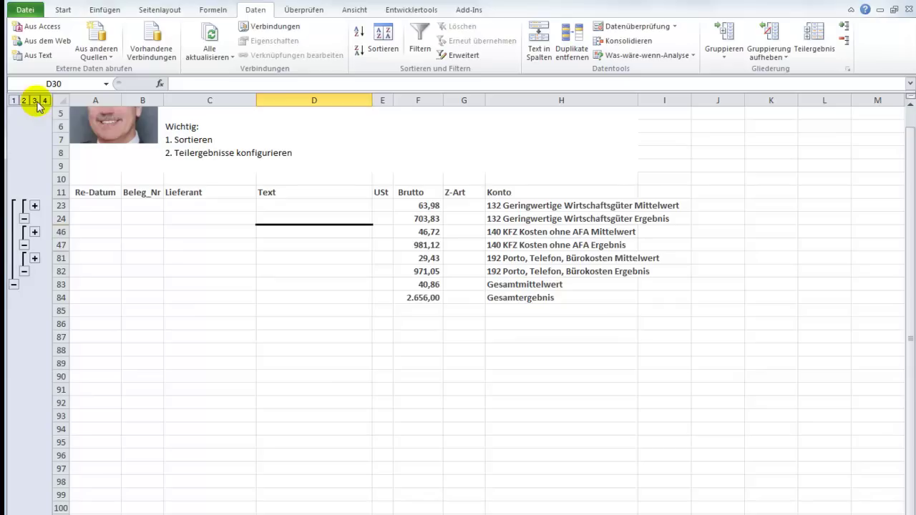